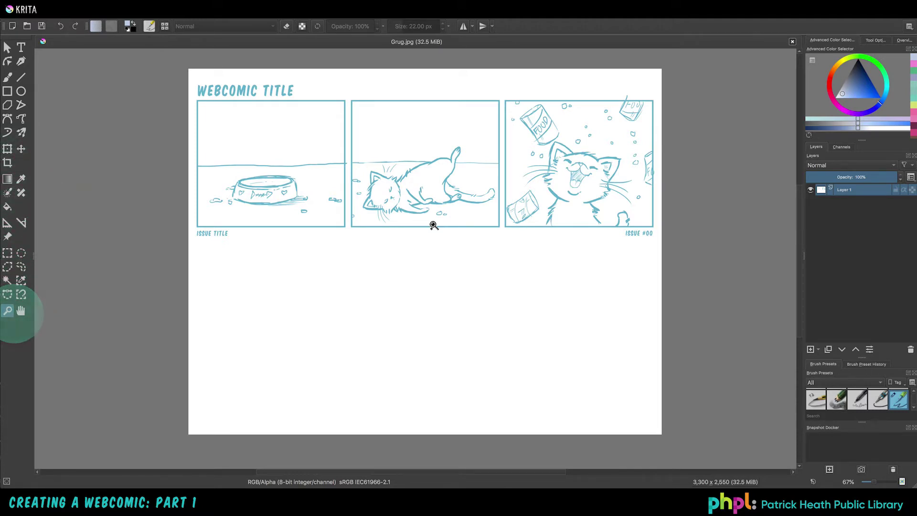
- Add a new layer above the comic sketch and rename the original layer to Sketch
{"action": "left_click", "coordinate": [453, 214]}
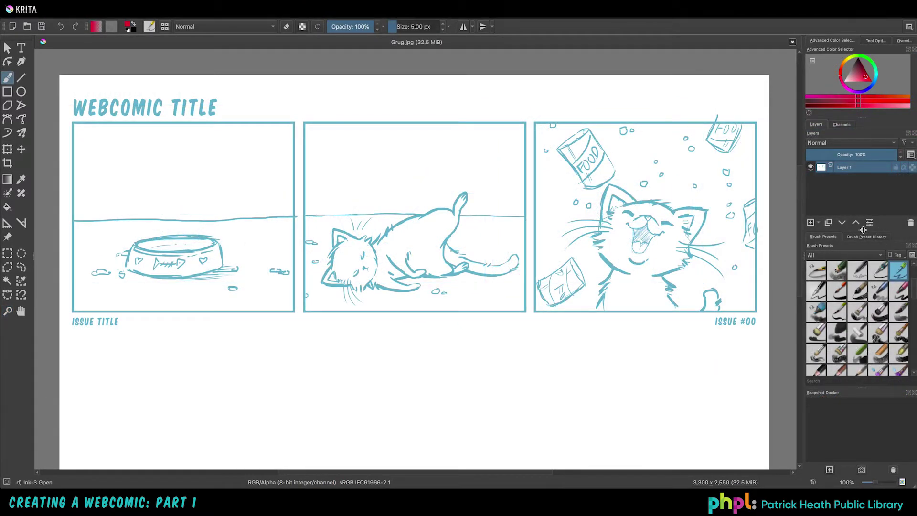
{"action": "left_click_drag", "start_coordinate": [862, 230], "coordinate": [852, 385]}
{"action": "left_click", "coordinate": [812, 350]}
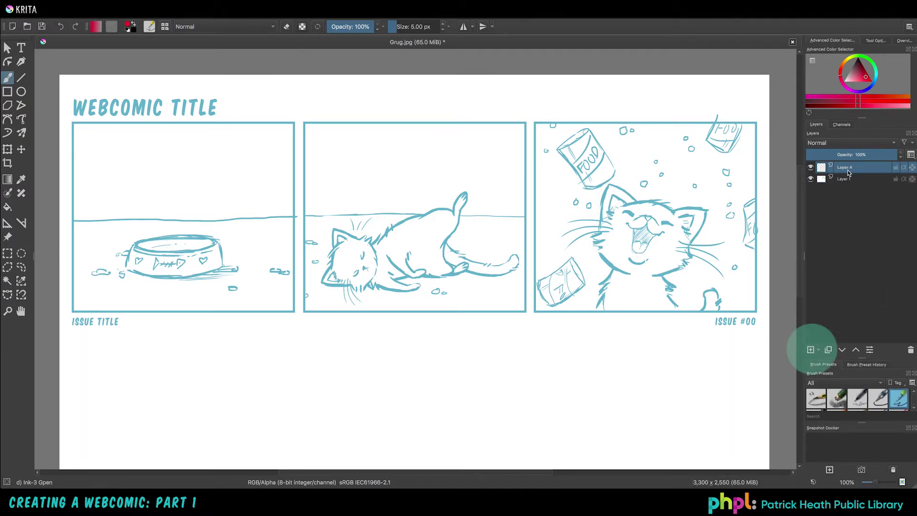
{"action": "double_click", "coordinate": [844, 180]}
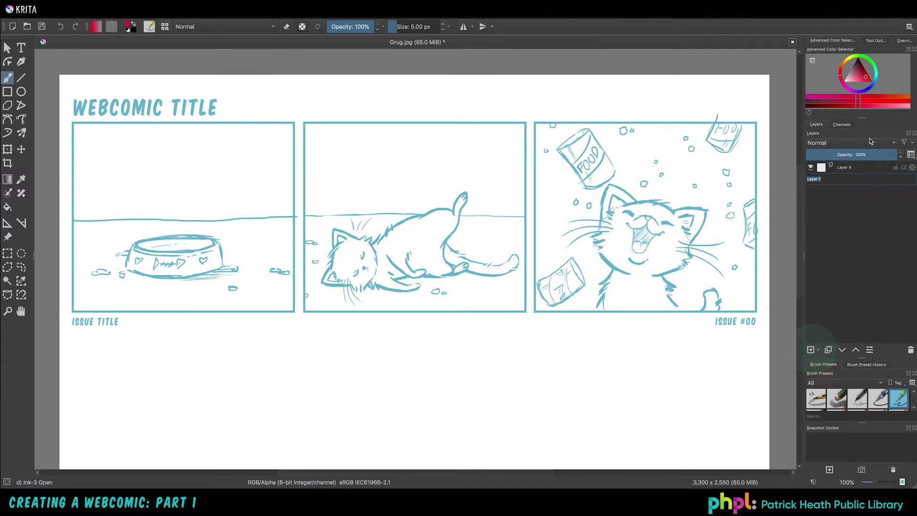
{"action": "type", "text": "s"}
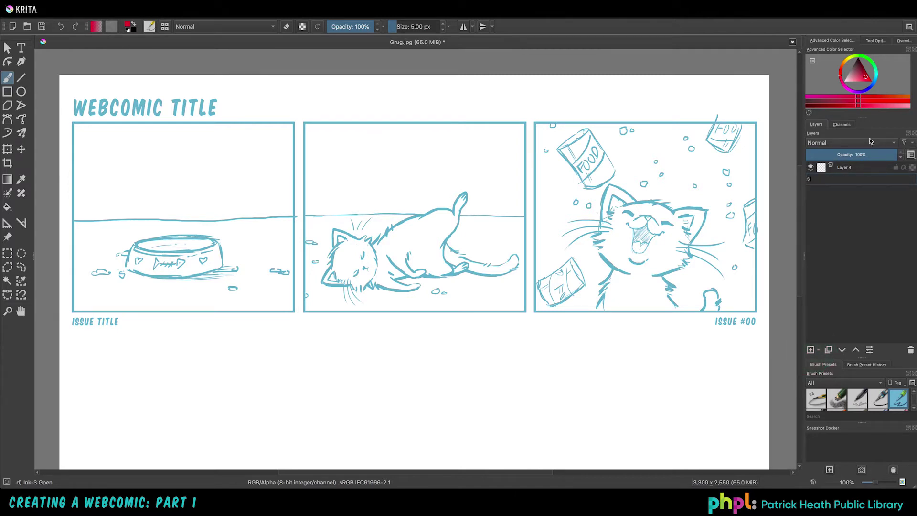
{"action": "key", "text": "Return"}
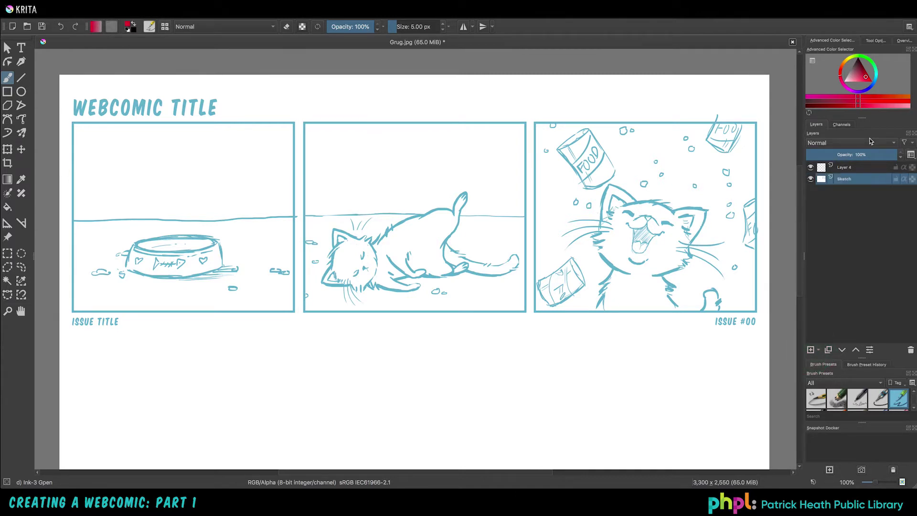
- Rename the new upper layer to Inks and lower the Sketch layer's opacity to 63%
{"action": "left_click", "coordinate": [851, 168]}
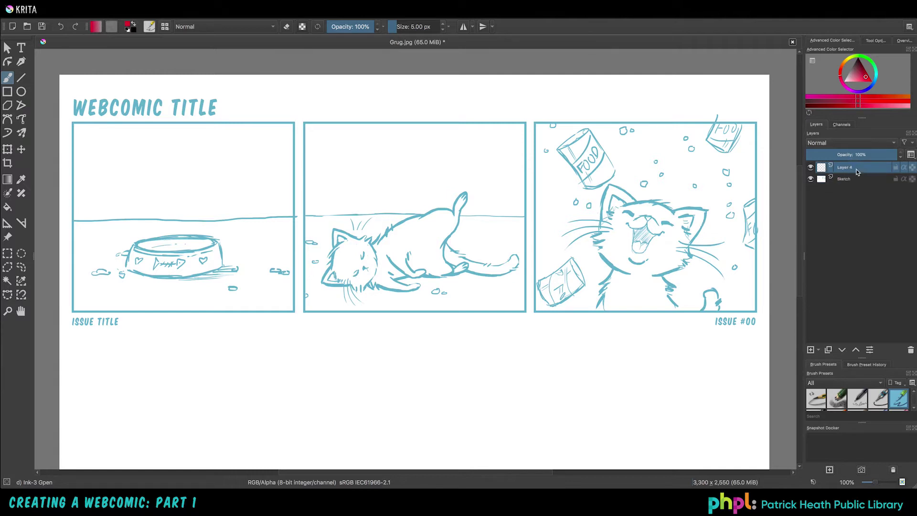
{"action": "double_click", "coordinate": [852, 168]}
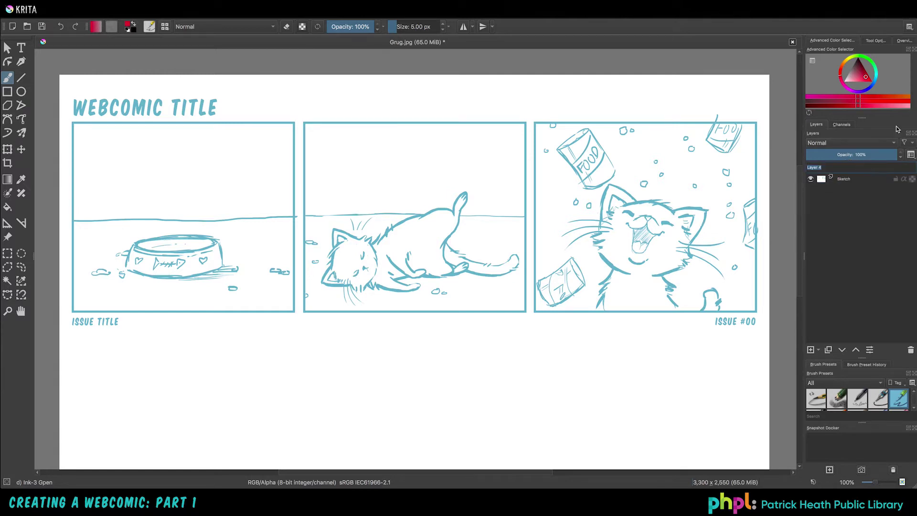
{"action": "type", "text": "Inks"}
{"action": "key", "text": "Return"}
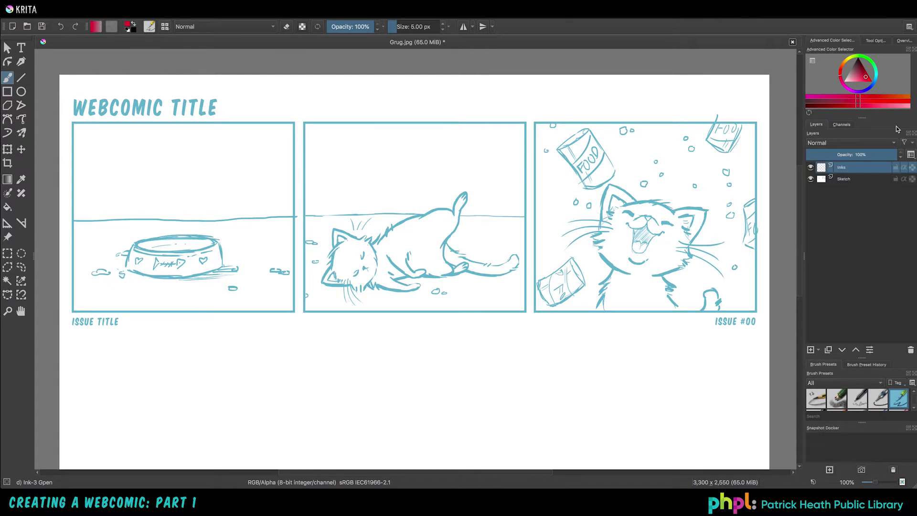
{"action": "left_click", "coordinate": [863, 181]}
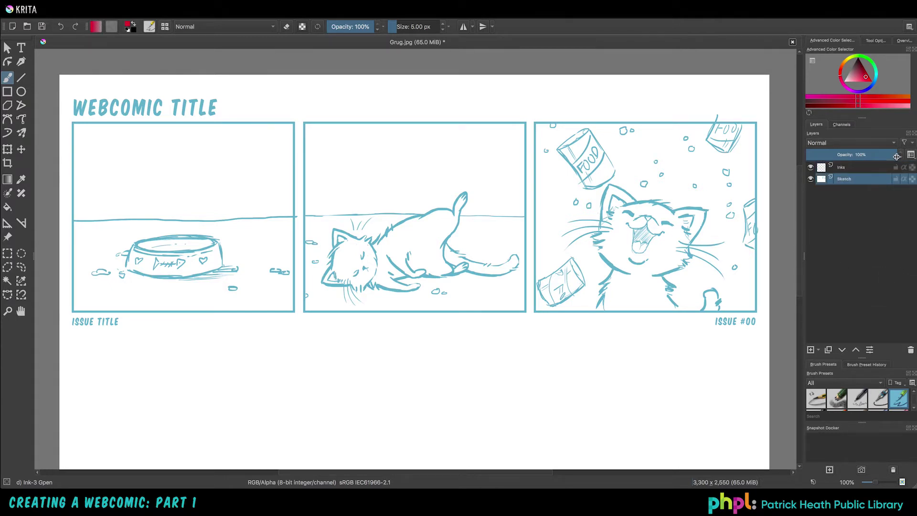
{"action": "left_click_drag", "start_coordinate": [892, 155], "coordinate": [866, 157]}
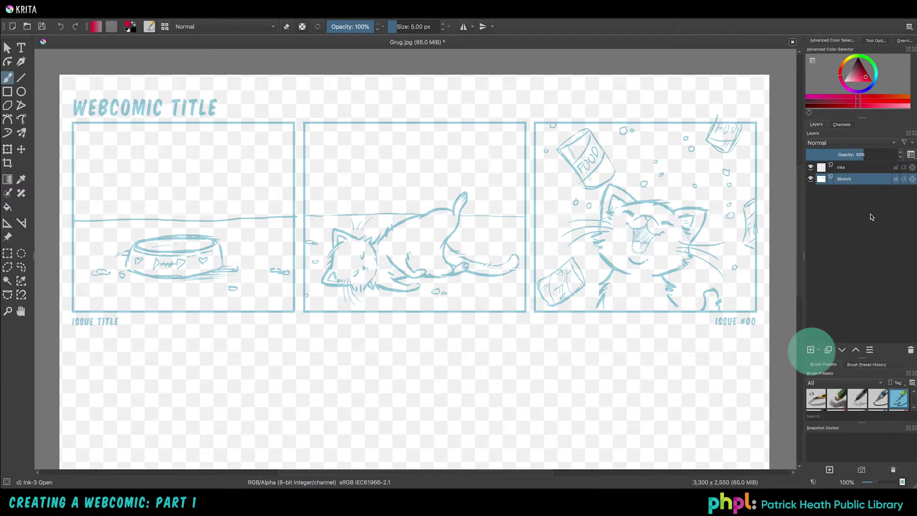
- Add a layer, place it beneath the Sketch layer and name it WHITE BG
{"action": "left_click", "coordinate": [811, 352]}
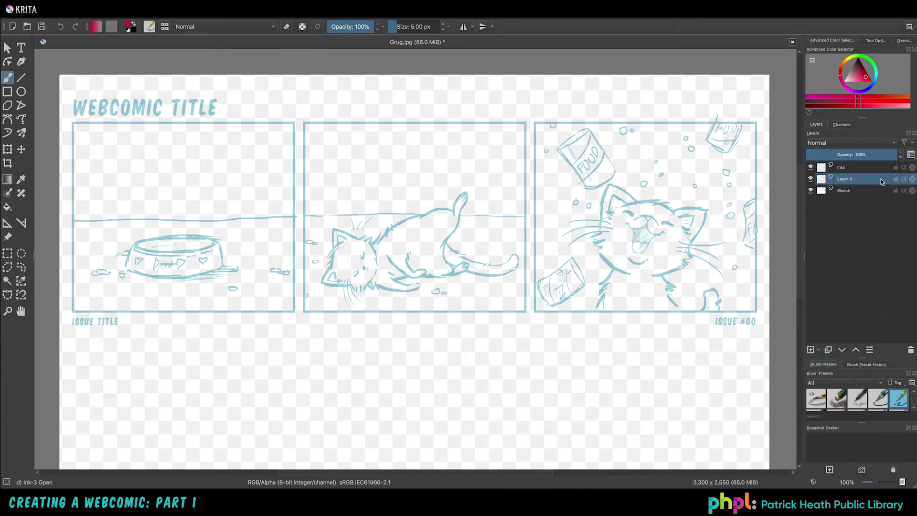
{"action": "left_click_drag", "start_coordinate": [875, 187], "coordinate": [875, 204]}
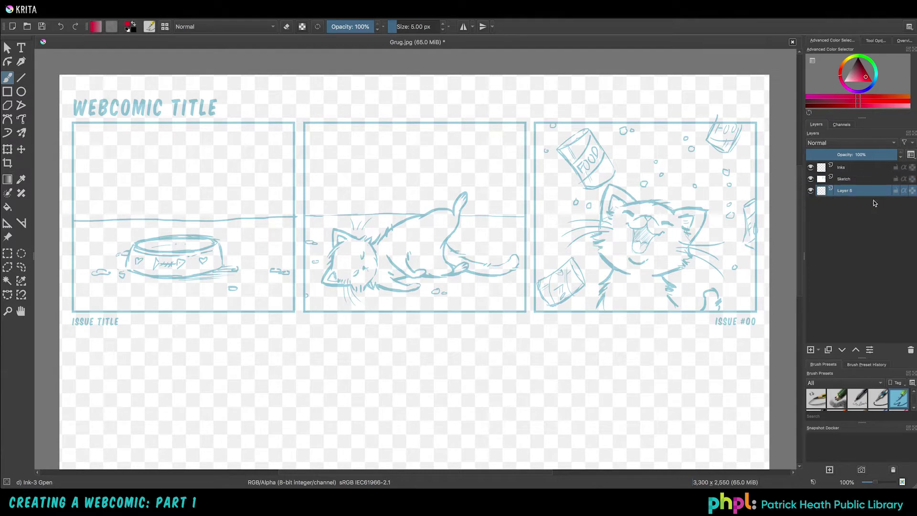
{"action": "double_click", "coordinate": [849, 191]}
{"action": "type", "text": "WHITE BG"}
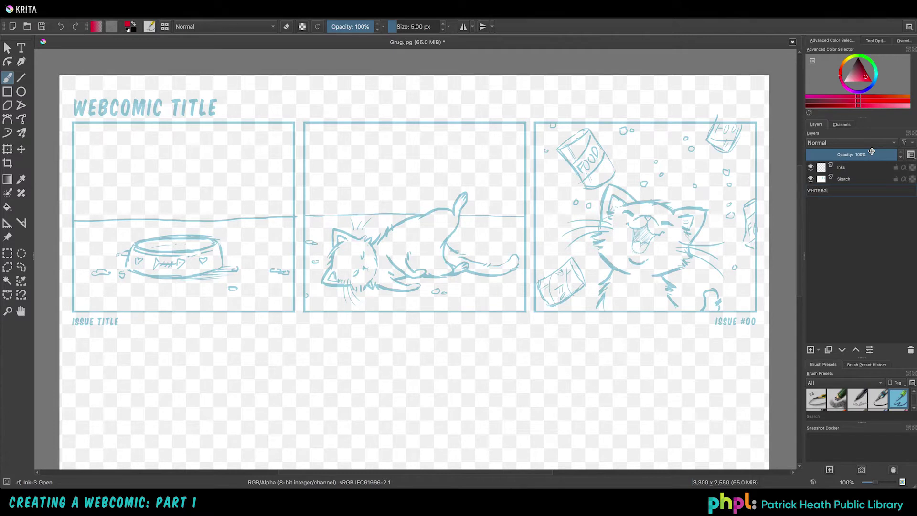
{"action": "key", "text": "Return"}
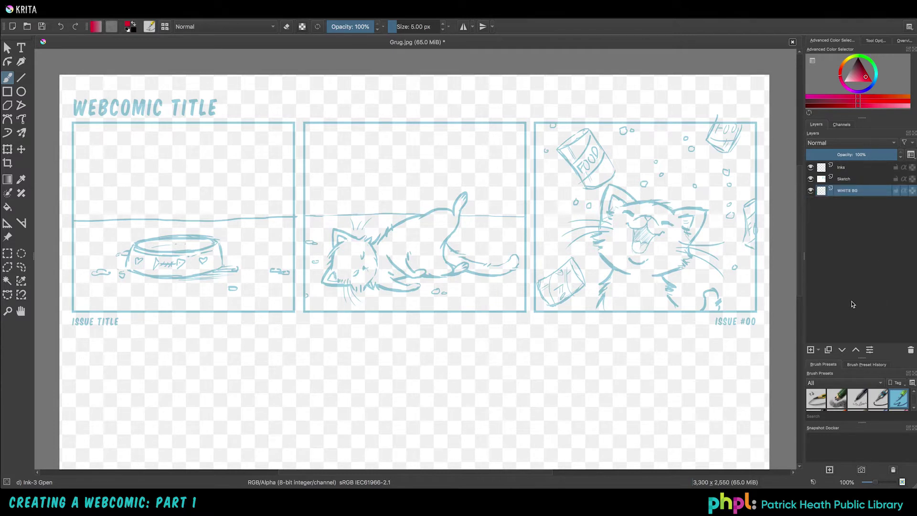
- Choose white as the foreground colour and fill the entire WHITE BG layer with it
{"action": "left_click_drag", "start_coordinate": [847, 84], "coordinate": [843, 82]}
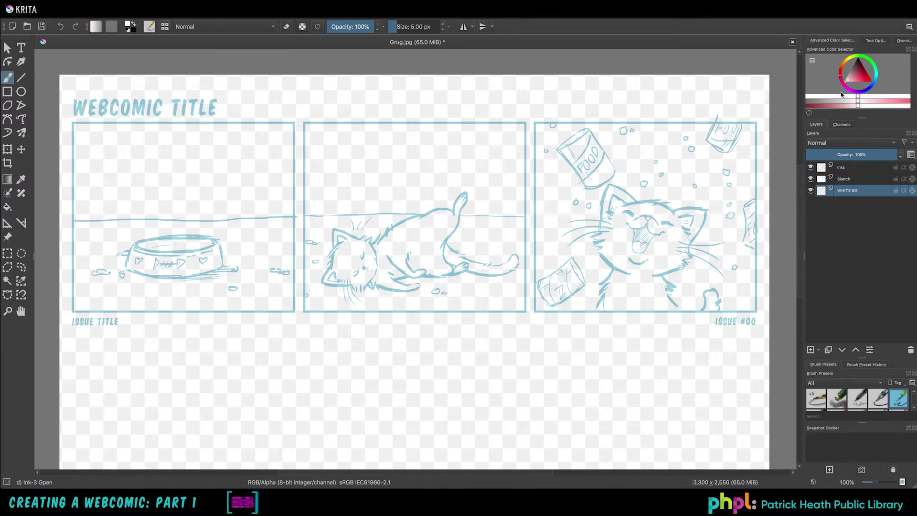
{"action": "left_click", "coordinate": [808, 98]}
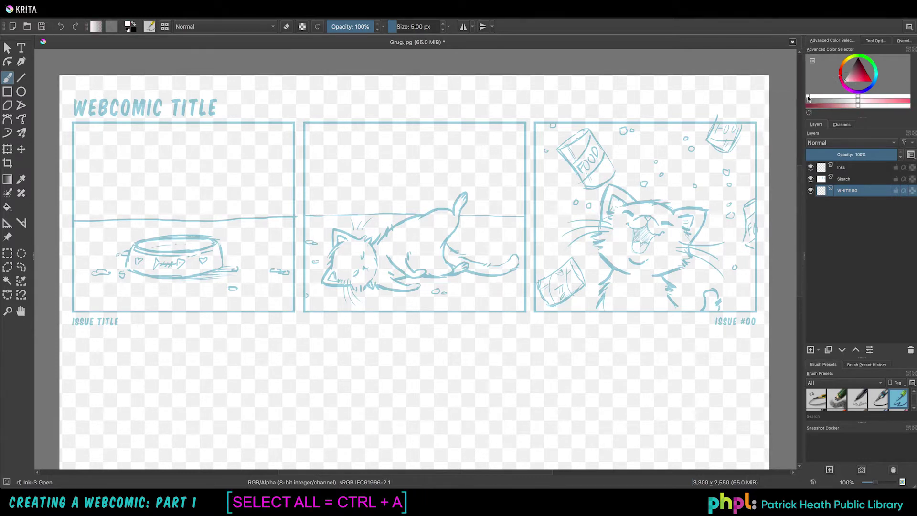
{"action": "key", "text": "ctrl+a"}
{"action": "key", "text": "shift+BackSpace"}
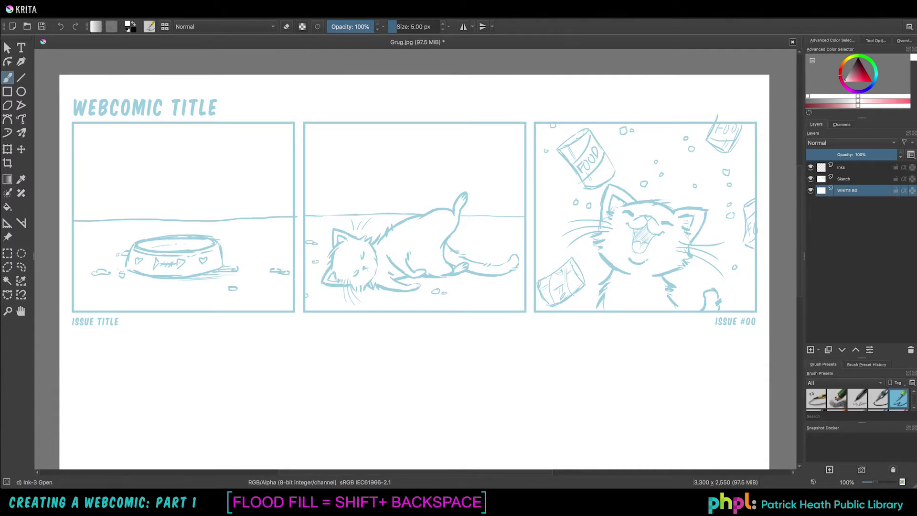
- Make the Inks layer active and set the foreground colour to black
{"action": "left_click", "coordinate": [862, 167]}
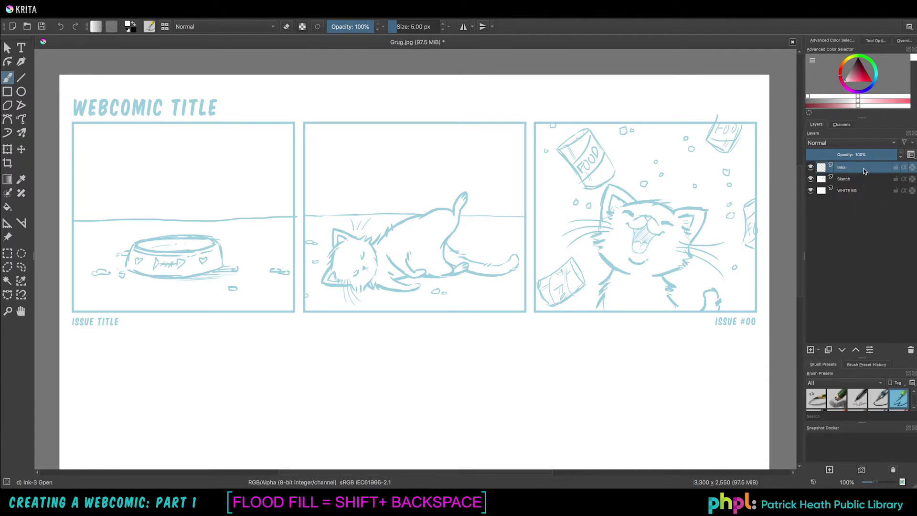
{"action": "left_click", "coordinate": [858, 61]}
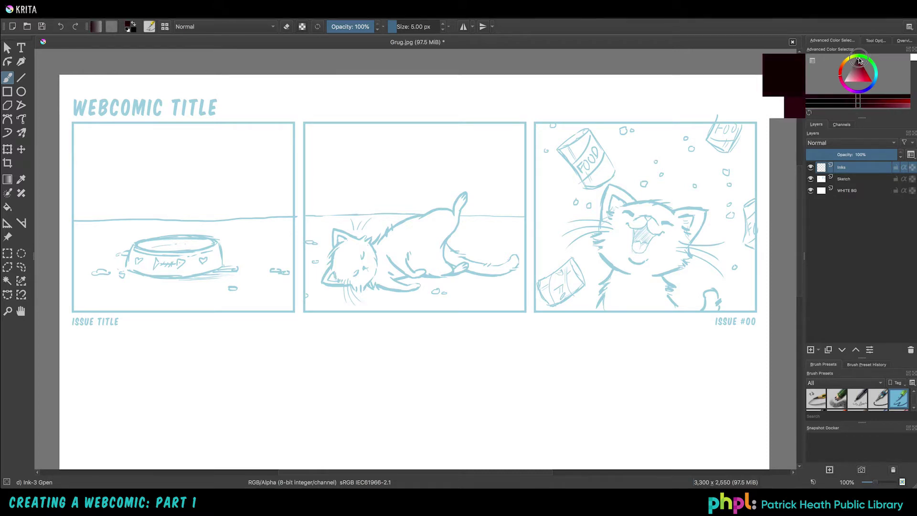
{"action": "left_click", "coordinate": [810, 97]}
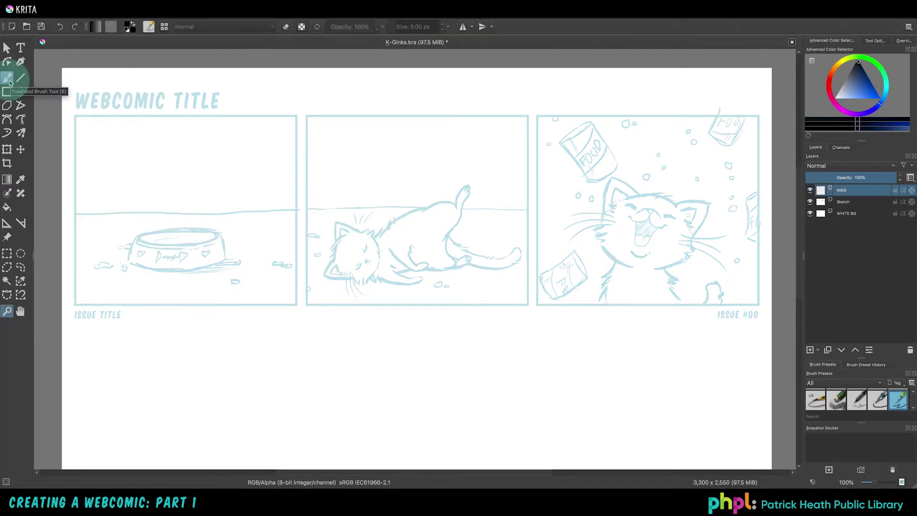
- Activate the Freehand Brush, look through the ink brush presets and choose Ink-3 Gpen
{"action": "left_click", "coordinate": [9, 81]}
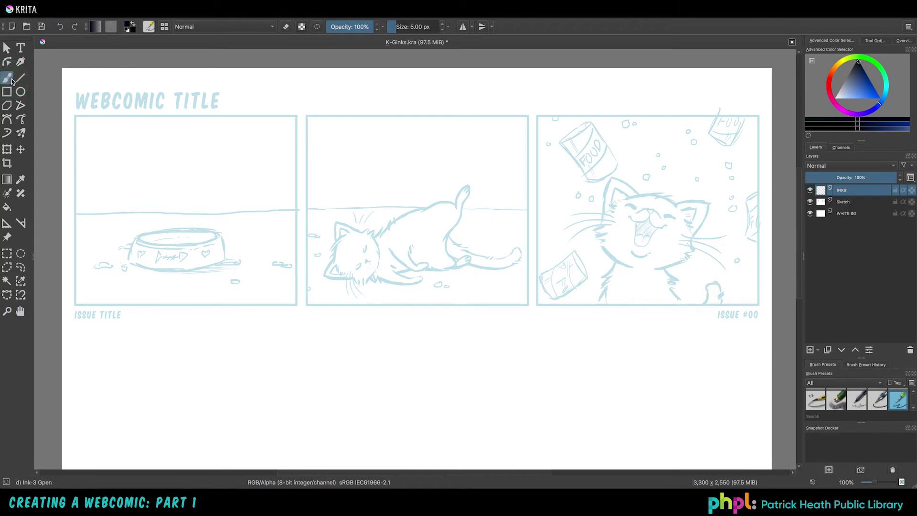
{"action": "left_click", "coordinate": [164, 27]}
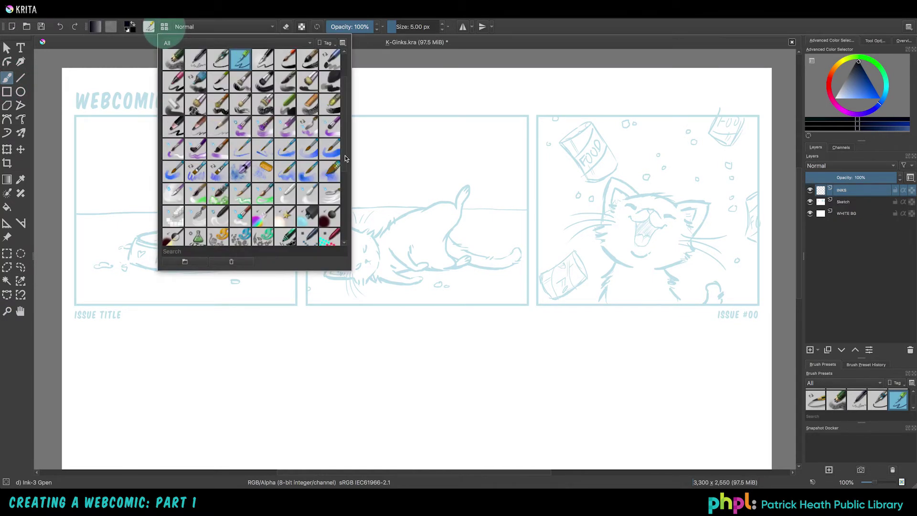
{"action": "scroll", "coordinate": [344, 128], "scroll_direction": "up", "scroll_amount": 2}
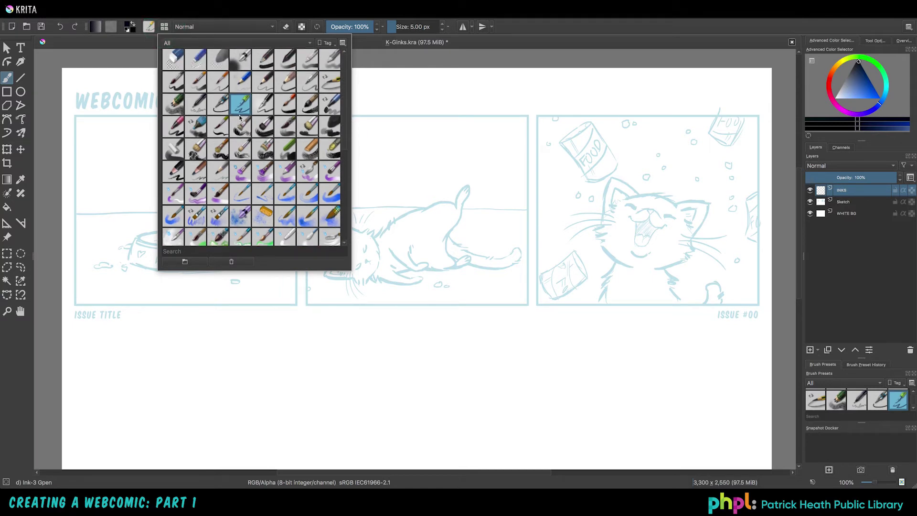
{"action": "key", "text": "Right"}
{"action": "key", "text": "Right"}
{"action": "key", "text": "Right"}
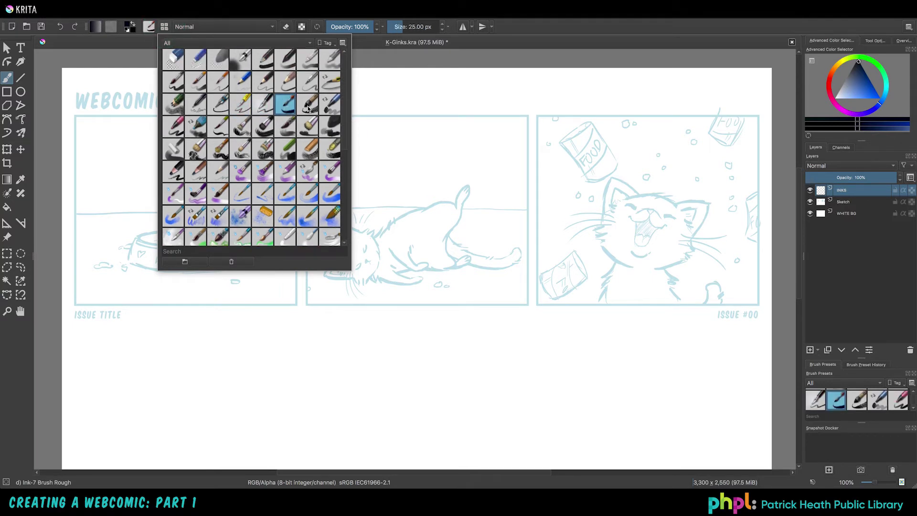
{"action": "left_click", "coordinate": [248, 112]}
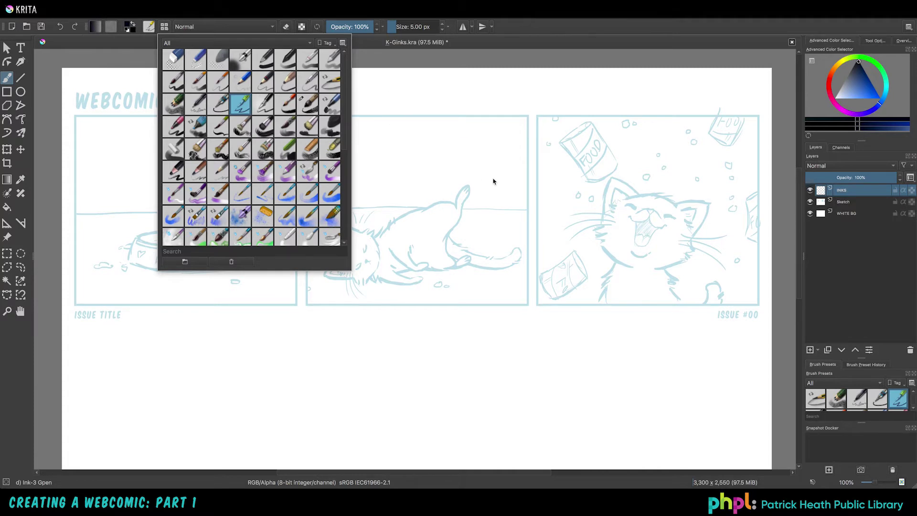
{"action": "left_click", "coordinate": [464, 60]}
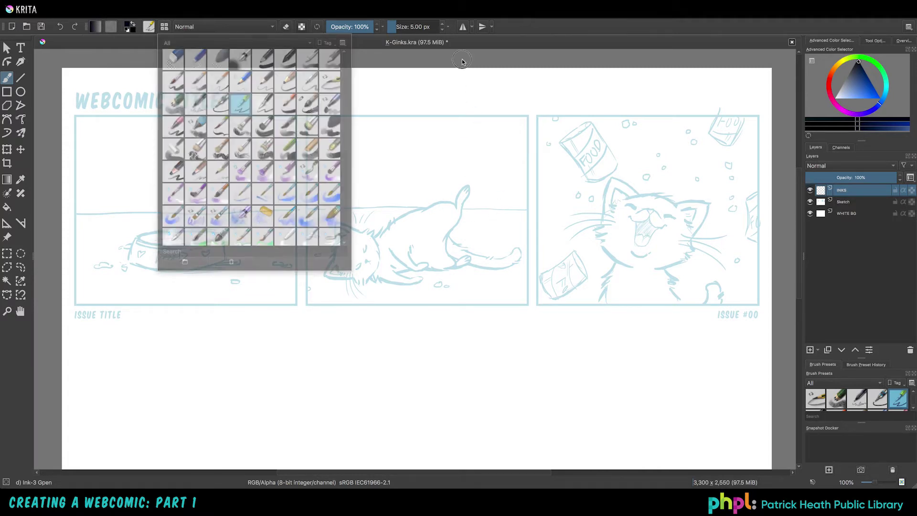
- Scribble a test stroke above the middle panel, set the brush size to 20 px and scribble another beside it
{"action": "mouse_move", "coordinate": [330, 99]}
{"action": "left_mouse_down"}
{"action": "mouse_move", "coordinate": [321, 113]}
{"action": "mouse_move", "coordinate": [344, 99]}
{"action": "mouse_move", "coordinate": [404, 108]}
{"action": "mouse_move", "coordinate": [421, 97]}
{"action": "left_mouse_up"}
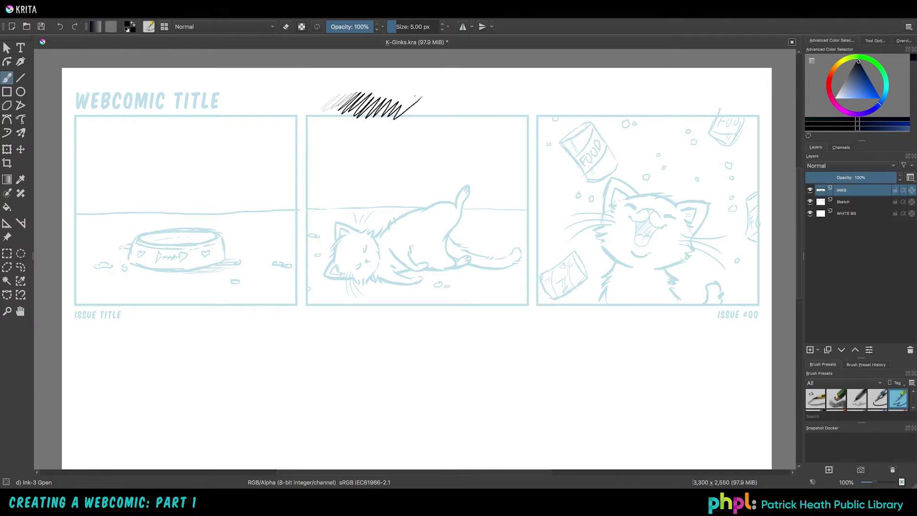
{"action": "left_click", "coordinate": [404, 27]}
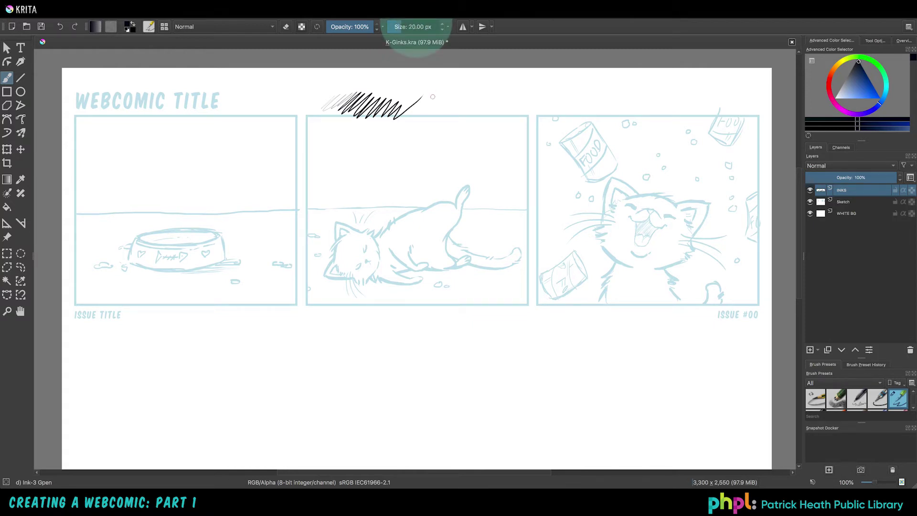
{"action": "mouse_move", "coordinate": [430, 100]}
{"action": "left_mouse_down"}
{"action": "mouse_move", "coordinate": [444, 120]}
{"action": "mouse_move", "coordinate": [474, 100]}
{"action": "mouse_move", "coordinate": [498, 108]}
{"action": "left_mouse_up"}
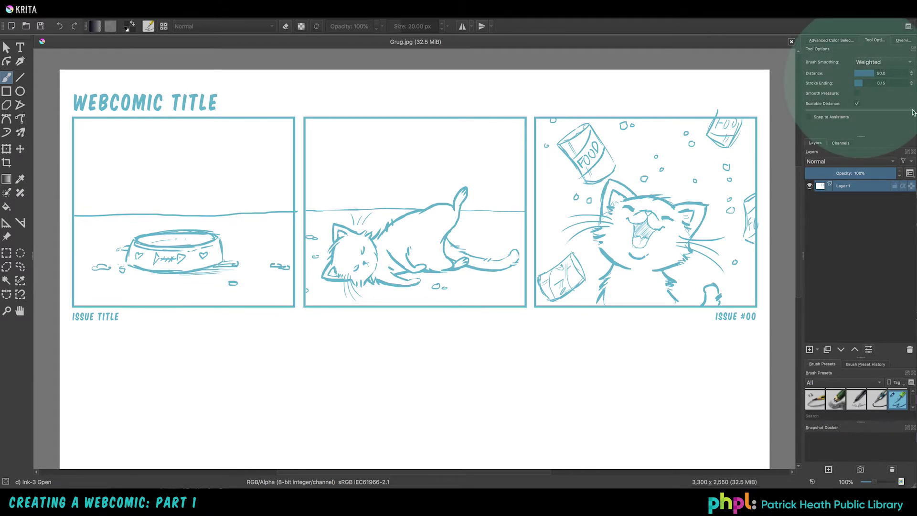
- Keep brush smoothing on Weighted and scribble a zigzag test stroke across the middle panel's upper border
{"action": "left_click", "coordinate": [909, 63]}
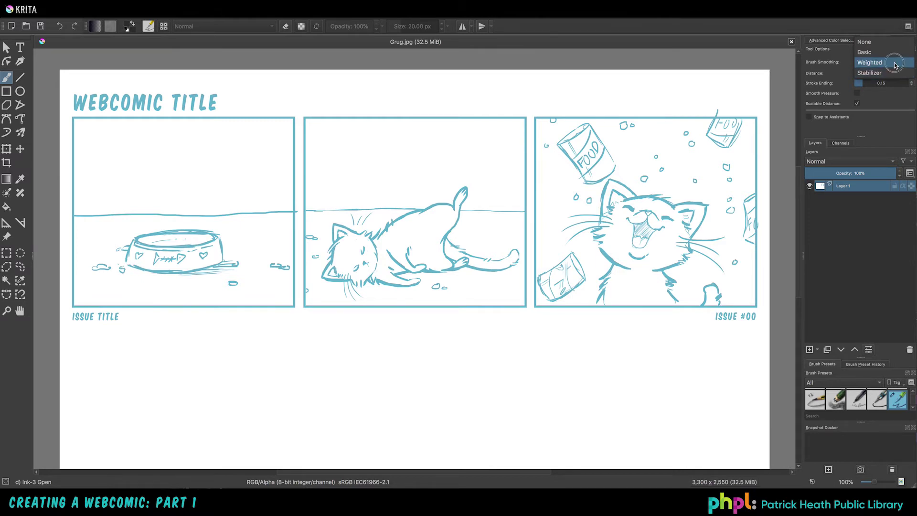
{"action": "left_click", "coordinate": [895, 64]}
{"action": "left_click", "coordinate": [895, 65]}
{"action": "mouse_move", "coordinate": [354, 104]}
{"action": "left_mouse_down"}
{"action": "mouse_move", "coordinate": [376, 129]}
{"action": "mouse_move", "coordinate": [396, 105]}
{"action": "mouse_move", "coordinate": [432, 115]}
{"action": "left_mouse_up"}
- Set brush smoothing to Stabilizer and draw a looping test stroke in the middle panel
{"action": "left_click", "coordinate": [906, 64]}
{"action": "left_click", "coordinate": [898, 71]}
{"action": "mouse_move", "coordinate": [333, 161]}
{"action": "left_mouse_down"}
{"action": "mouse_move", "coordinate": [348, 150]}
{"action": "mouse_move", "coordinate": [354, 159]}
{"action": "mouse_move", "coordinate": [335, 179]}
{"action": "mouse_move", "coordinate": [365, 158]}
{"action": "mouse_move", "coordinate": [382, 163]}
{"action": "mouse_move", "coordinate": [368, 181]}
{"action": "mouse_move", "coordinate": [363, 167]}
{"action": "mouse_move", "coordinate": [374, 199]}
{"action": "mouse_move", "coordinate": [386, 186]}
{"action": "mouse_move", "coordinate": [377, 190]}
{"action": "mouse_move", "coordinate": [400, 193]}
{"action": "mouse_move", "coordinate": [393, 166]}
{"action": "mouse_move", "coordinate": [398, 178]}
{"action": "mouse_move", "coordinate": [404, 157]}
{"action": "mouse_move", "coordinate": [420, 160]}
{"action": "mouse_move", "coordinate": [406, 167]}
{"action": "left_mouse_up"}
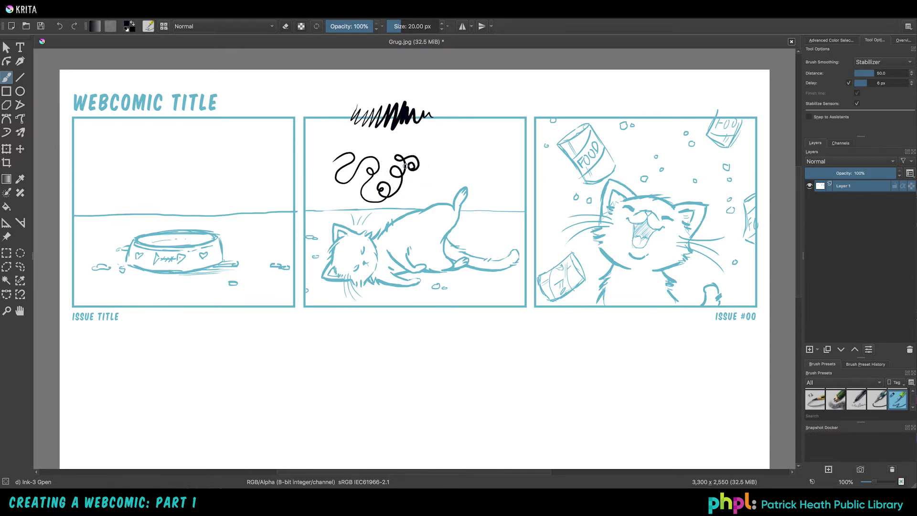
- Raise the Stabilizer delay to 33 px and draw several long curved test strokes over the middle panel
{"action": "left_click_drag", "start_coordinate": [873, 85], "coordinate": [877, 85]}
{"action": "mouse_move", "coordinate": [452, 161]}
{"action": "left_mouse_down"}
{"action": "mouse_move", "coordinate": [483, 148]}
{"action": "mouse_move", "coordinate": [497, 170]}
{"action": "mouse_move", "coordinate": [458, 190]}
{"action": "mouse_move", "coordinate": [438, 171]}
{"action": "mouse_move", "coordinate": [449, 149]}
{"action": "mouse_move", "coordinate": [473, 153]}
{"action": "mouse_move", "coordinate": [472, 167]}
{"action": "mouse_move", "coordinate": [420, 189]}
{"action": "mouse_move", "coordinate": [420, 210]}
{"action": "mouse_move", "coordinate": [438, 204]}
{"action": "left_mouse_up"}
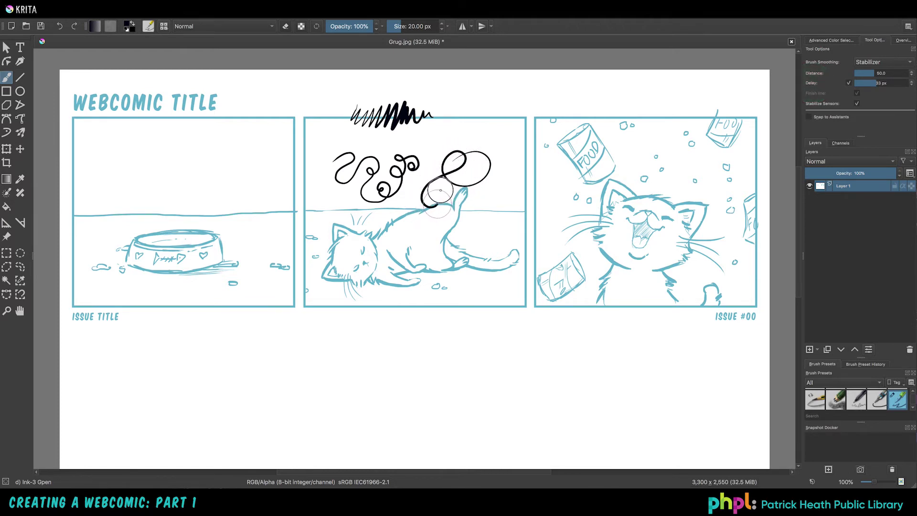
{"action": "mouse_move", "coordinate": [440, 134]}
{"action": "left_mouse_down"}
{"action": "mouse_move", "coordinate": [396, 192]}
{"action": "mouse_move", "coordinate": [332, 212]}
{"action": "mouse_move", "coordinate": [395, 264]}
{"action": "left_mouse_up"}
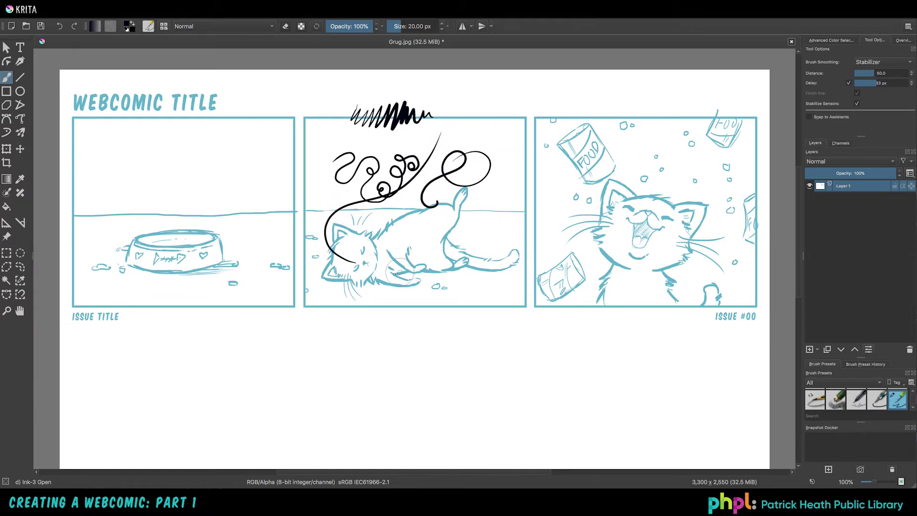
{"action": "mouse_move", "coordinate": [391, 281]}
{"action": "left_mouse_down"}
{"action": "mouse_move", "coordinate": [443, 265]}
{"action": "mouse_move", "coordinate": [466, 221]}
{"action": "mouse_move", "coordinate": [412, 256]}
{"action": "mouse_move", "coordinate": [393, 252]}
{"action": "left_mouse_up"}
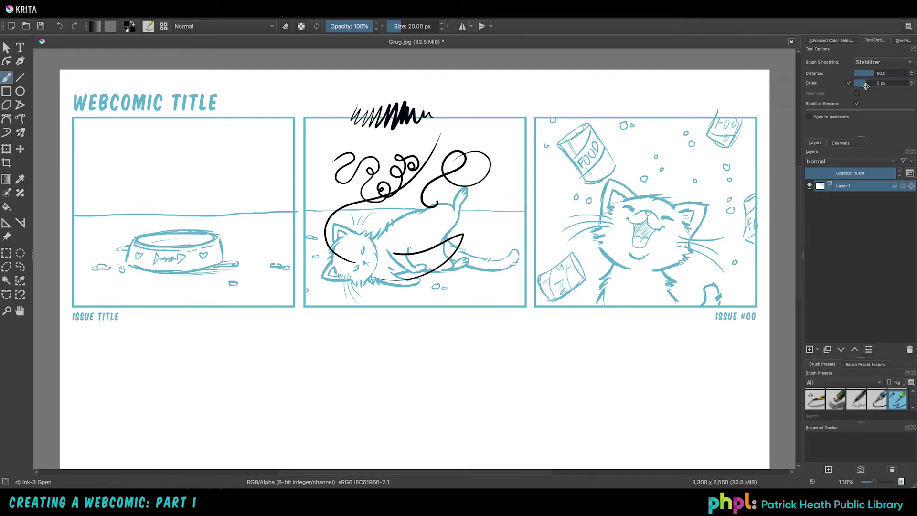
- Set the Stabilizer delay to 7 px and draw one more test stroke down the middle panel
{"action": "left_click_drag", "start_coordinate": [866, 85], "coordinate": [868, 85]}
{"action": "mouse_move", "coordinate": [493, 144]}
{"action": "left_mouse_down"}
{"action": "mouse_move", "coordinate": [473, 210]}
{"action": "mouse_move", "coordinate": [491, 247]}
{"action": "mouse_move", "coordinate": [454, 299]}
{"action": "mouse_move", "coordinate": [464, 315]}
{"action": "left_mouse_up"}
- Undo all the test strokes drawn over the middle panel
{"action": "key", "text": "ctrl+z"}
{"action": "key", "text": "ctrl+z"}
{"action": "key", "text": "ctrl+z"}
{"action": "key", "text": "ctrl+z"}
{"action": "key", "text": "ctrl+z"}
{"action": "key", "text": "ctrl+z"}
{"action": "key", "text": "ctrl+z"}
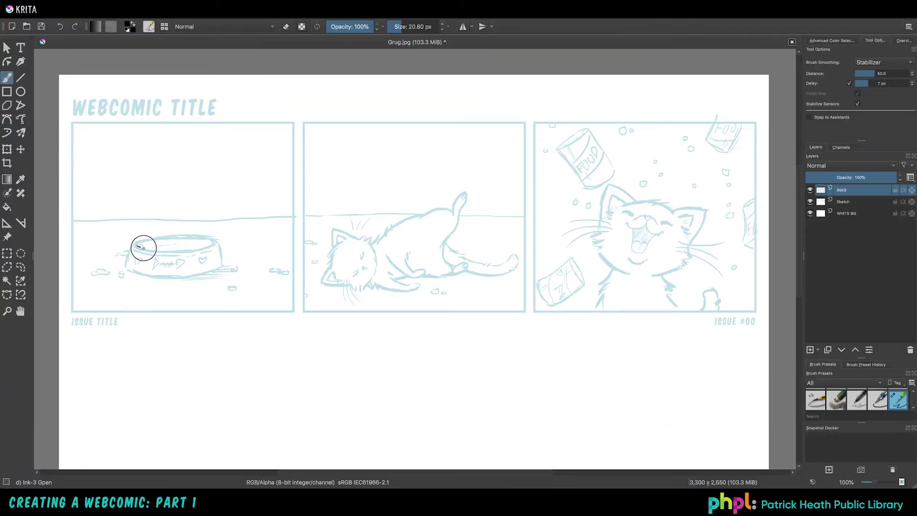
- Ink the food bowl in the first panel, tracing its rim, body and inner shading lines with the 20.80 px brush
{"action": "mouse_move", "coordinate": [144, 247]}
{"action": "left_mouse_down"}
{"action": "mouse_move", "coordinate": [193, 251]}
{"action": "mouse_move", "coordinate": [210, 238]}
{"action": "mouse_move", "coordinate": [136, 242]}
{"action": "mouse_move", "coordinate": [146, 248]}
{"action": "left_mouse_up"}
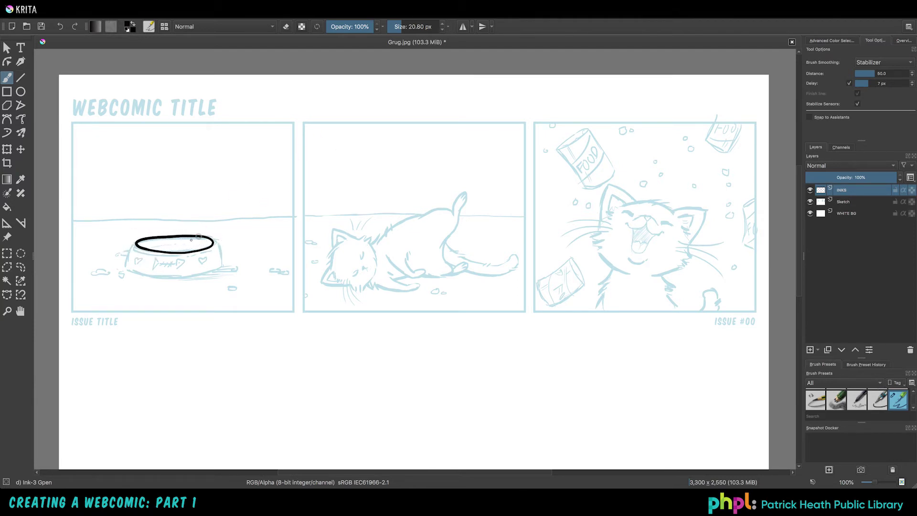
{"action": "left_click_drag", "start_coordinate": [151, 245], "coordinate": [202, 240]}
{"action": "mouse_move", "coordinate": [136, 243]}
{"action": "left_mouse_down"}
{"action": "mouse_move", "coordinate": [137, 274]}
{"action": "mouse_move", "coordinate": [208, 273]}
{"action": "mouse_move", "coordinate": [219, 270]}
{"action": "mouse_move", "coordinate": [213, 240]}
{"action": "mouse_move", "coordinate": [213, 271]}
{"action": "left_mouse_up"}
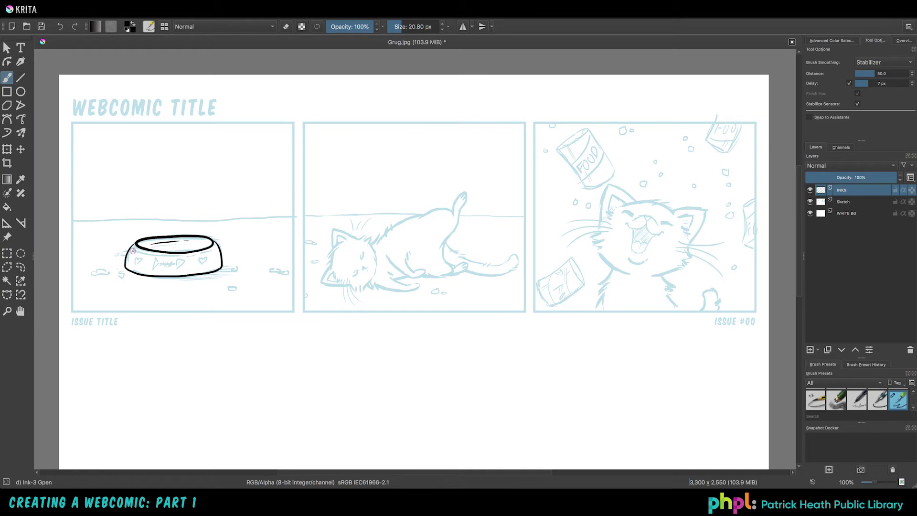
{"action": "left_click_drag", "start_coordinate": [135, 249], "coordinate": [183, 253]}
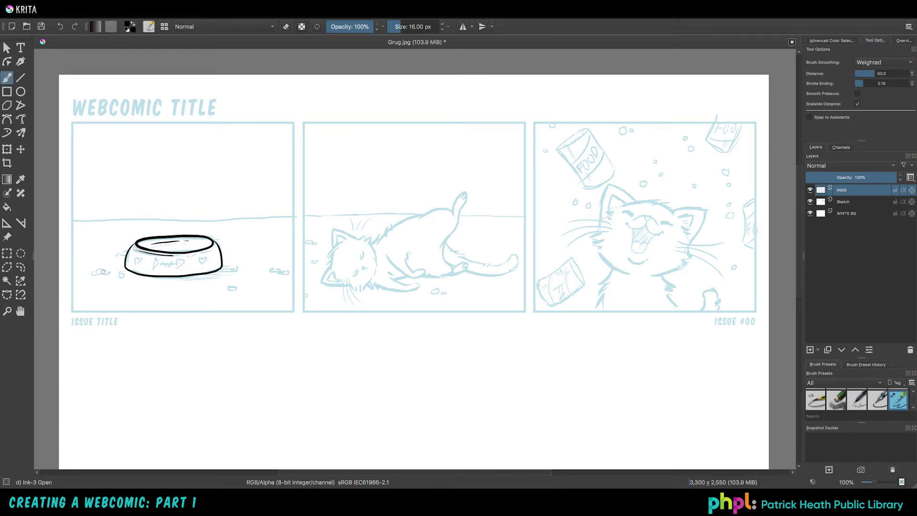
- Ink the food crumbs around the bowl and the horizon line across the first panel with the 16 px brush
{"action": "mouse_move", "coordinate": [97, 270]}
{"action": "left_mouse_down"}
{"action": "mouse_move", "coordinate": [125, 274]}
{"action": "mouse_move", "coordinate": [124, 252]}
{"action": "left_mouse_up"}
{"action": "left_click_drag", "start_coordinate": [244, 266], "coordinate": [285, 272]}
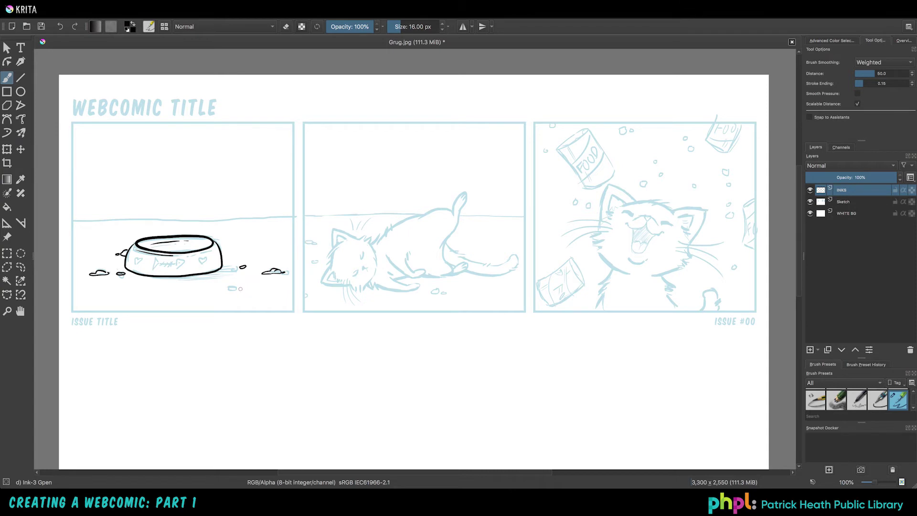
{"action": "left_click_drag", "start_coordinate": [234, 287], "coordinate": [236, 285]}
{"action": "left_click", "coordinate": [272, 282]}
{"action": "left_click_drag", "start_coordinate": [74, 221], "coordinate": [292, 217]}
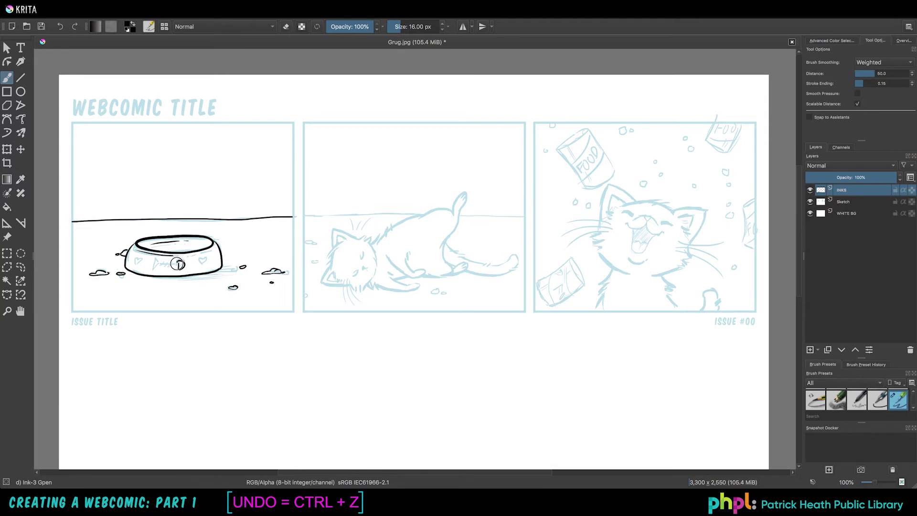
- Ink the fishbone emblem on the front of the bowl, with a heart on either side of it
{"action": "left_click_drag", "start_coordinate": [178, 264], "coordinate": [163, 269]}
{"action": "left_click_drag", "start_coordinate": [167, 260], "coordinate": [166, 270]}
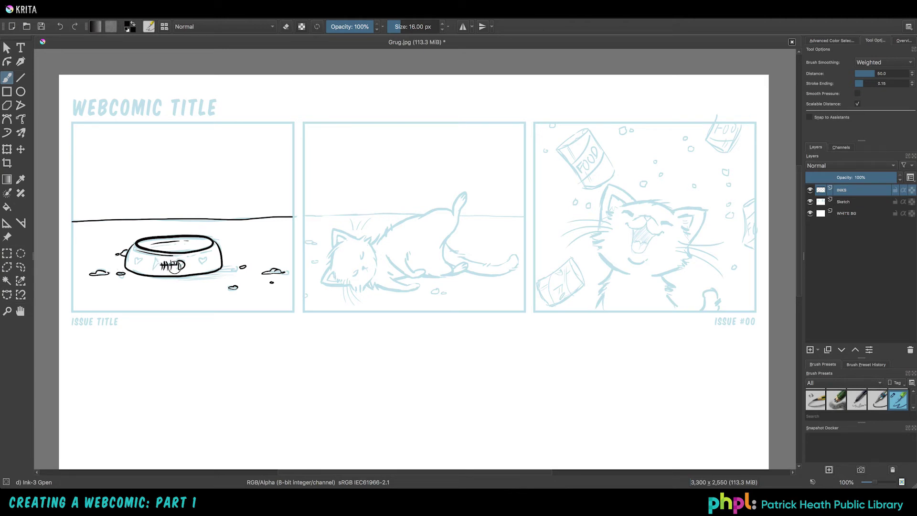
{"action": "mouse_move", "coordinate": [165, 268]}
{"action": "left_mouse_down"}
{"action": "mouse_move", "coordinate": [160, 257]}
{"action": "mouse_move", "coordinate": [149, 260]}
{"action": "mouse_move", "coordinate": [162, 272]}
{"action": "left_mouse_up"}
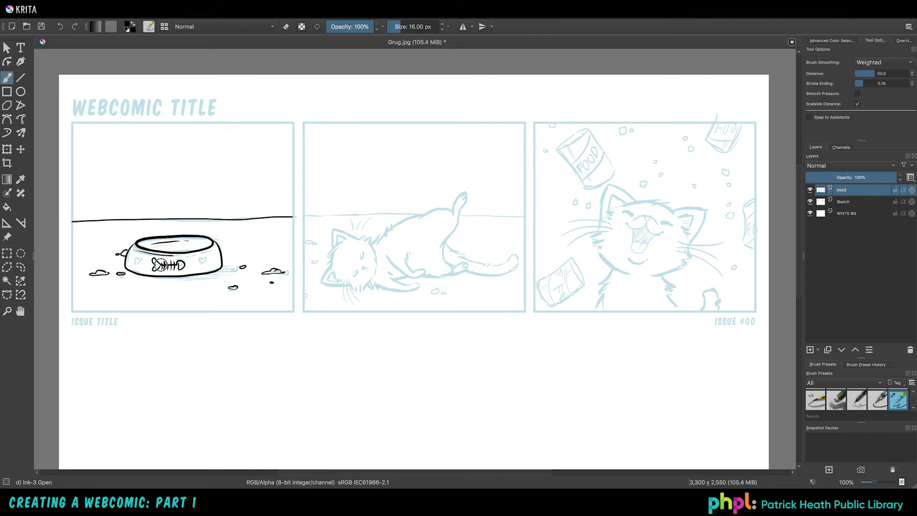
{"action": "key", "text": "ctrl+z"}
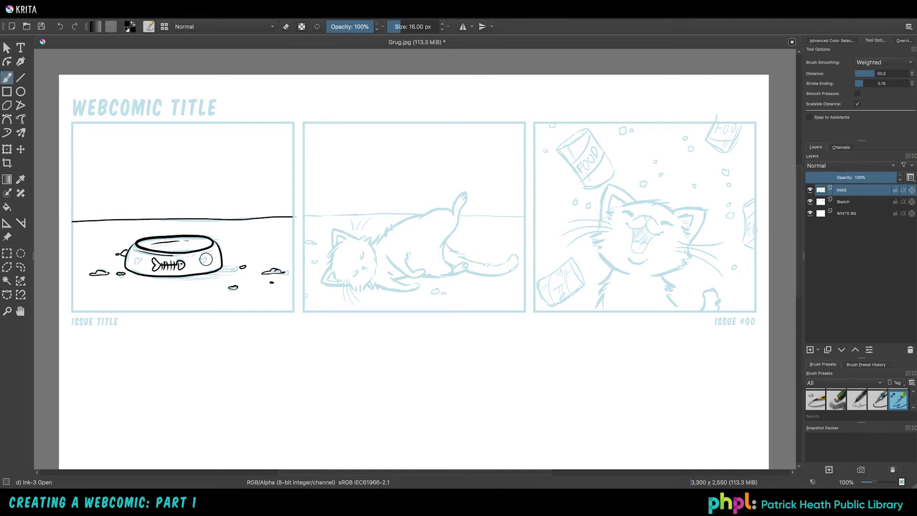
{"action": "left_click_drag", "start_coordinate": [206, 260], "coordinate": [206, 258]}
{"action": "left_click_drag", "start_coordinate": [138, 260], "coordinate": [137, 260]}
- Set brush smoothing to Stabilizer with a 10 px delay and ink the lying cat's ears, back, legs and tail
{"action": "left_click", "coordinate": [883, 62]}
{"action": "left_click", "coordinate": [874, 72]}
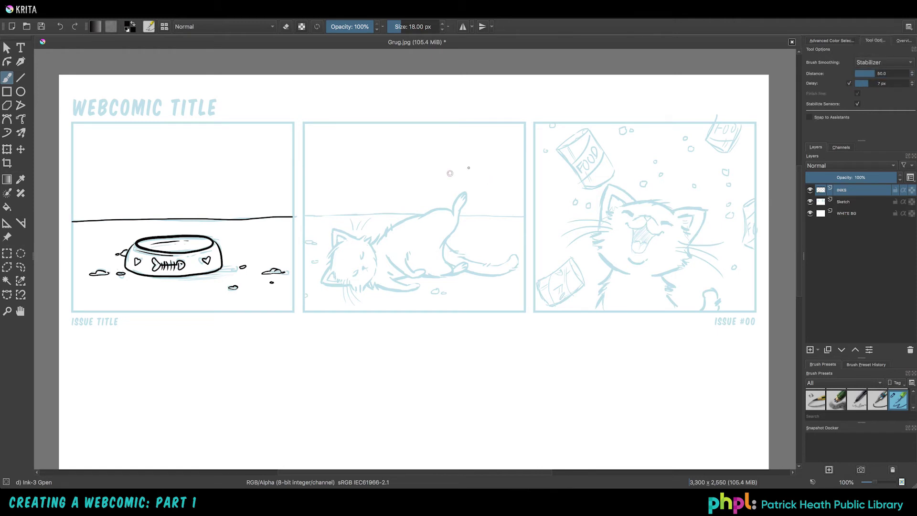
{"action": "left_click_drag", "start_coordinate": [856, 86], "coordinate": [870, 85]}
{"action": "left_click_drag", "start_coordinate": [333, 230], "coordinate": [324, 243]}
{"action": "mouse_move", "coordinate": [334, 230]}
{"action": "left_mouse_down"}
{"action": "mouse_move", "coordinate": [342, 225]}
{"action": "mouse_move", "coordinate": [361, 242]}
{"action": "mouse_move", "coordinate": [317, 280]}
{"action": "mouse_move", "coordinate": [355, 283]}
{"action": "left_mouse_up"}
{"action": "mouse_move", "coordinate": [391, 232]}
{"action": "left_mouse_down"}
{"action": "mouse_move", "coordinate": [404, 216]}
{"action": "mouse_move", "coordinate": [433, 209]}
{"action": "mouse_move", "coordinate": [422, 205]}
{"action": "mouse_move", "coordinate": [456, 210]}
{"action": "mouse_move", "coordinate": [447, 199]}
{"action": "mouse_move", "coordinate": [464, 193]}
{"action": "mouse_move", "coordinate": [437, 256]}
{"action": "left_mouse_up"}
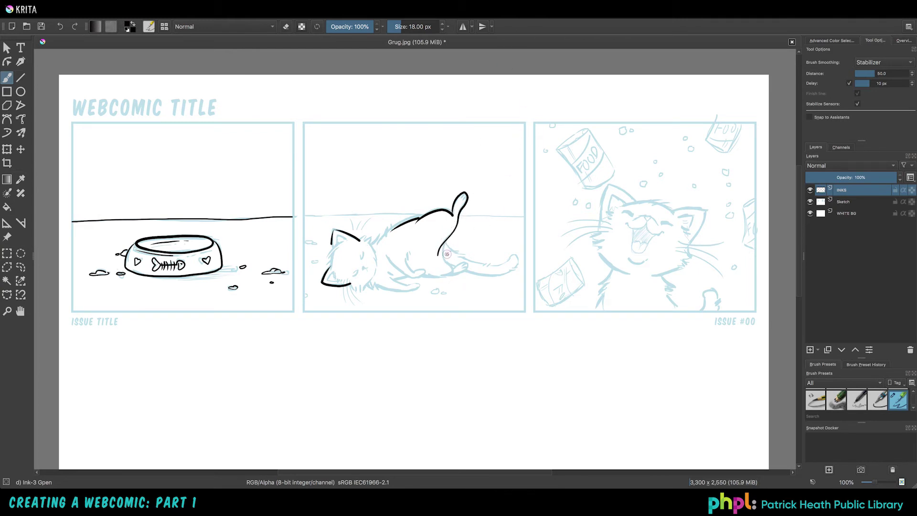
{"action": "mouse_move", "coordinate": [444, 242]}
{"action": "left_mouse_down"}
{"action": "mouse_move", "coordinate": [451, 271]}
{"action": "mouse_move", "coordinate": [437, 274]}
{"action": "mouse_move", "coordinate": [407, 256]}
{"action": "mouse_move", "coordinate": [422, 273]}
{"action": "mouse_move", "coordinate": [406, 276]}
{"action": "mouse_move", "coordinate": [385, 252]}
{"action": "mouse_move", "coordinate": [396, 281]}
{"action": "mouse_move", "coordinate": [417, 286]}
{"action": "mouse_move", "coordinate": [370, 283]}
{"action": "left_mouse_up"}
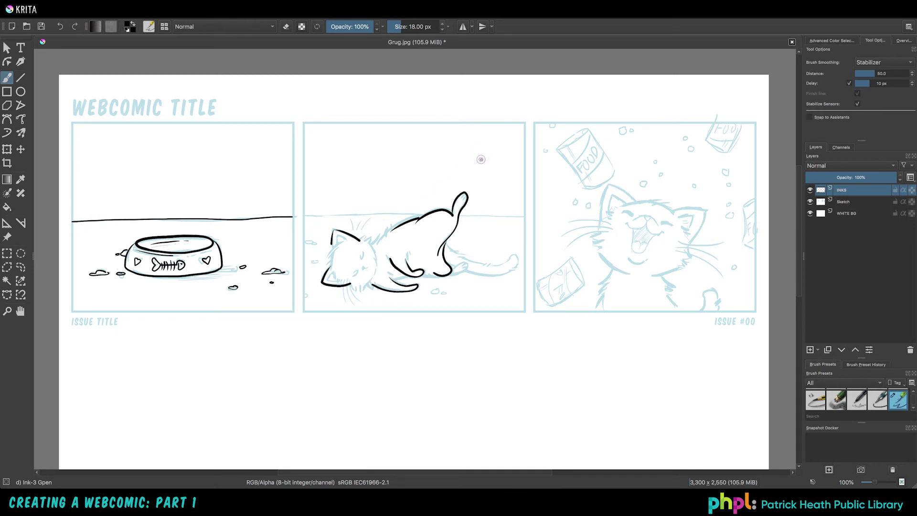
{"action": "mouse_move", "coordinate": [447, 241]}
{"action": "left_mouse_down"}
{"action": "mouse_move", "coordinate": [471, 270]}
{"action": "mouse_move", "coordinate": [453, 269]}
{"action": "left_mouse_up"}
- Ink the cheek fur, head contour and inner-ear lines of the cat in the middle panel
{"action": "left_click_drag", "start_coordinate": [333, 258], "coordinate": [327, 266]}
{"action": "left_click_drag", "start_coordinate": [332, 273], "coordinate": [339, 282]}
{"action": "left_click_drag", "start_coordinate": [336, 244], "coordinate": [348, 240]}
{"action": "left_click_drag", "start_coordinate": [360, 240], "coordinate": [377, 269]}
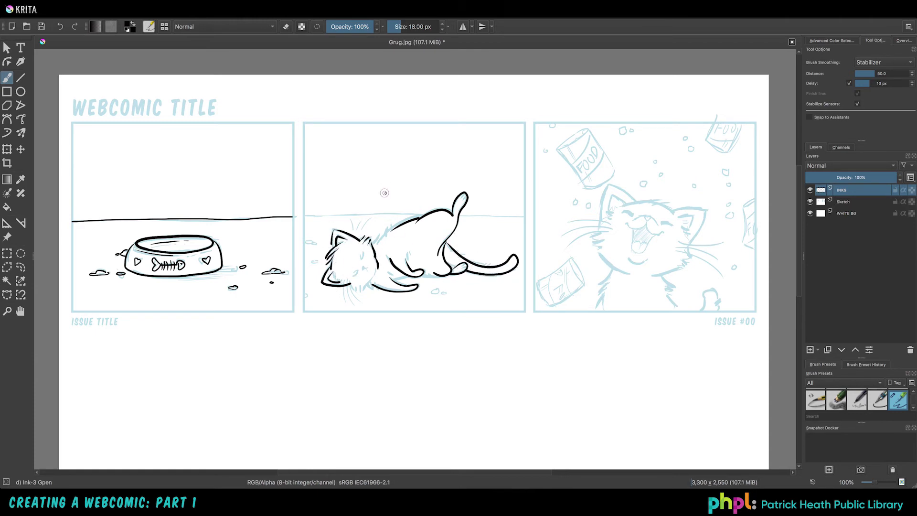
- Switch brush smoothing to Weighted and ink the lying cat's neck and belly fur, ear details and toe lines
{"action": "left_click", "coordinate": [869, 62]}
{"action": "left_click", "coordinate": [869, 53]}
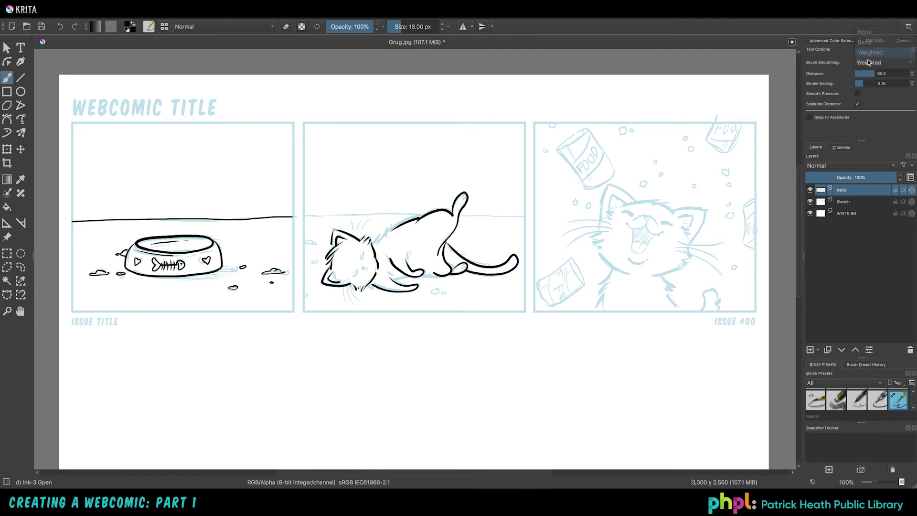
{"action": "mouse_move", "coordinate": [375, 242]}
{"action": "left_mouse_down"}
{"action": "mouse_move", "coordinate": [399, 221]}
{"action": "mouse_move", "coordinate": [411, 260]}
{"action": "left_mouse_up"}
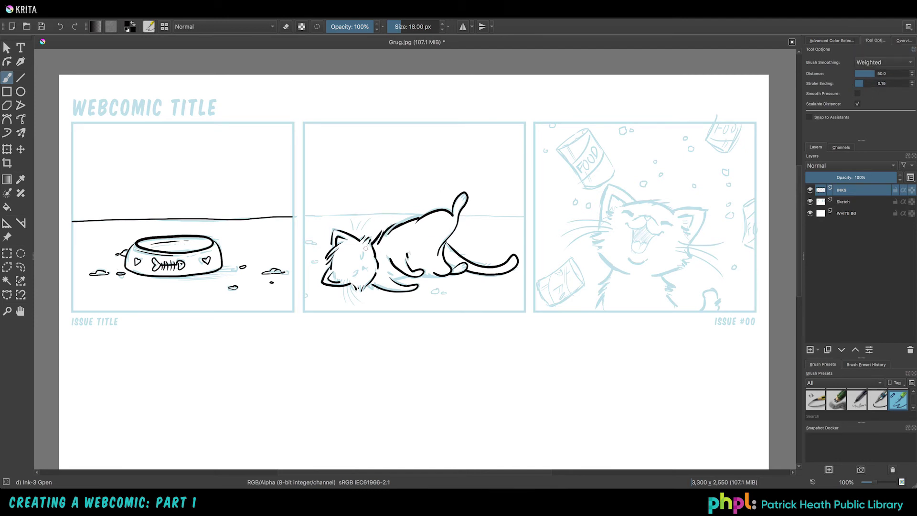
{"action": "left_click_drag", "start_coordinate": [335, 277], "coordinate": [341, 282]}
{"action": "left_click_drag", "start_coordinate": [341, 243], "coordinate": [351, 239]}
{"action": "left_click_drag", "start_coordinate": [463, 194], "coordinate": [460, 200]}
{"action": "left_click_drag", "start_coordinate": [466, 196], "coordinate": [462, 202]}
- Ink the crumbs on the floor of the middle panel and the lying cat's facial features
{"action": "mouse_move", "coordinate": [307, 241]}
{"action": "left_mouse_down"}
{"action": "mouse_move", "coordinate": [321, 243]}
{"action": "mouse_move", "coordinate": [317, 261]}
{"action": "left_mouse_up"}
{"action": "left_click_drag", "start_coordinate": [305, 294], "coordinate": [306, 298]}
{"action": "mouse_move", "coordinate": [431, 292]}
{"action": "left_mouse_down"}
{"action": "mouse_move", "coordinate": [444, 292]}
{"action": "mouse_move", "coordinate": [418, 304]}
{"action": "left_mouse_up"}
{"action": "left_click_drag", "start_coordinate": [361, 266], "coordinate": [366, 271]}
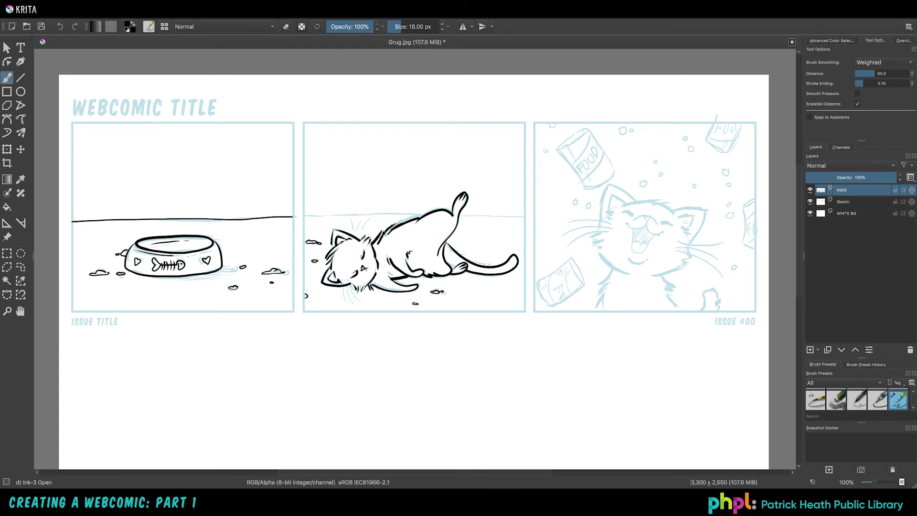
- Ink the lying cat's whiskers, redoing the upper ones, and draw the horizon line across the middle panel
{"action": "mouse_move", "coordinate": [354, 286]}
{"action": "left_mouse_down"}
{"action": "mouse_move", "coordinate": [351, 308]}
{"action": "mouse_move", "coordinate": [342, 306]}
{"action": "left_mouse_up"}
{"action": "left_click_drag", "start_coordinate": [366, 242], "coordinate": [359, 221]}
{"action": "left_click_drag", "start_coordinate": [368, 240], "coordinate": [365, 222]}
{"action": "key", "text": "ctrl+z"}
{"action": "key", "text": "ctrl+z"}
{"action": "left_click_drag", "start_coordinate": [370, 242], "coordinate": [372, 221]}
{"action": "left_click_drag", "start_coordinate": [368, 239], "coordinate": [360, 222]}
{"action": "left_click_drag", "start_coordinate": [304, 217], "coordinate": [525, 215]}
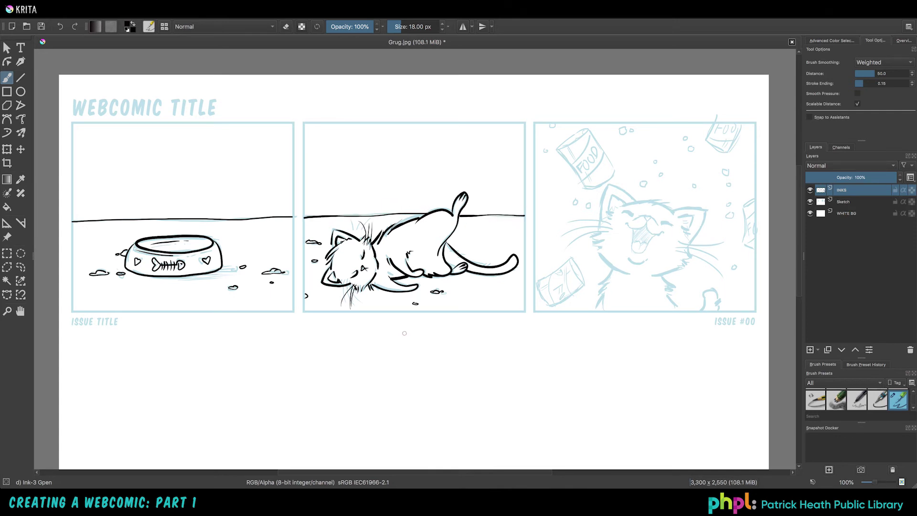
- Ink the third-panel cat's face, then its ears and jaw contour with brush smoothing set to Stabilizer
{"action": "mouse_move", "coordinate": [651, 219]}
{"action": "left_mouse_down"}
{"action": "mouse_move", "coordinate": [657, 223]}
{"action": "mouse_move", "coordinate": [646, 223]}
{"action": "left_mouse_up"}
{"action": "mouse_move", "coordinate": [646, 223]}
{"action": "left_mouse_down"}
{"action": "mouse_move", "coordinate": [664, 233]}
{"action": "mouse_move", "coordinate": [650, 239]}
{"action": "left_mouse_up"}
{"action": "mouse_move", "coordinate": [622, 207]}
{"action": "left_mouse_down"}
{"action": "mouse_move", "coordinate": [660, 200]}
{"action": "mouse_move", "coordinate": [682, 249]}
{"action": "mouse_move", "coordinate": [597, 235]}
{"action": "left_mouse_up"}
{"action": "left_click", "coordinate": [883, 62]}
{"action": "left_click", "coordinate": [869, 71]}
{"action": "left_click_drag", "start_coordinate": [623, 202], "coordinate": [608, 214]}
{"action": "mouse_move", "coordinate": [597, 253]}
{"action": "left_mouse_down"}
{"action": "mouse_move", "coordinate": [636, 274]}
{"action": "mouse_move", "coordinate": [677, 269]}
{"action": "left_mouse_up"}
- Switch brush smoothing to Weighted and ink the third-panel cat's chest fur and tail
{"action": "left_click", "coordinate": [884, 62]}
{"action": "left_click", "coordinate": [869, 54]}
{"action": "left_click_drag", "start_coordinate": [613, 268], "coordinate": [595, 313]}
{"action": "mouse_move", "coordinate": [668, 294]}
{"action": "left_mouse_down"}
{"action": "mouse_move", "coordinate": [679, 311]}
{"action": "mouse_move", "coordinate": [720, 309]}
{"action": "left_mouse_up"}
- Ink the cheek fur, whiskers and inner-ear lines of the cat in the third panel
{"action": "mouse_move", "coordinate": [607, 227]}
{"action": "left_mouse_down"}
{"action": "mouse_move", "coordinate": [587, 242]}
{"action": "mouse_move", "coordinate": [590, 254]}
{"action": "left_mouse_up"}
{"action": "mouse_move", "coordinate": [683, 252]}
{"action": "left_mouse_down"}
{"action": "mouse_move", "coordinate": [700, 267]}
{"action": "mouse_move", "coordinate": [729, 238]}
{"action": "mouse_move", "coordinate": [726, 260]}
{"action": "left_mouse_up"}
{"action": "mouse_move", "coordinate": [597, 224]}
{"action": "left_mouse_down"}
{"action": "mouse_move", "coordinate": [564, 222]}
{"action": "mouse_move", "coordinate": [561, 241]}
{"action": "left_mouse_up"}
{"action": "left_click_drag", "start_coordinate": [597, 241], "coordinate": [570, 252]}
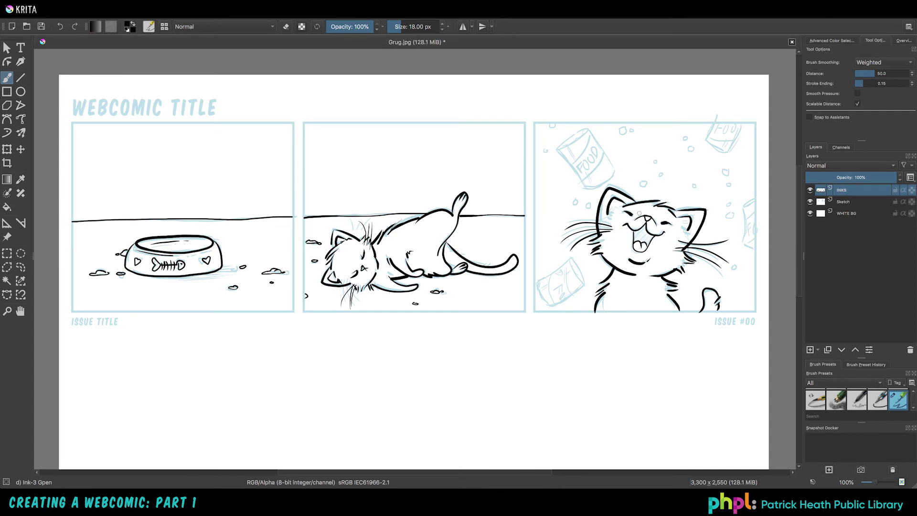
{"action": "left_click_drag", "start_coordinate": [614, 209], "coordinate": [622, 206]}
{"action": "left_click_drag", "start_coordinate": [677, 218], "coordinate": [688, 236]}
- Set brush smoothing to Stabilizer and ink the outlines of the four falling food cans in the third panel
{"action": "left_click", "coordinate": [883, 62]}
{"action": "left_click", "coordinate": [880, 74]}
{"action": "mouse_move", "coordinate": [559, 147]}
{"action": "left_mouse_down"}
{"action": "mouse_move", "coordinate": [586, 129]}
{"action": "mouse_move", "coordinate": [560, 148]}
{"action": "left_mouse_up"}
{"action": "mouse_move", "coordinate": [560, 149]}
{"action": "left_mouse_down"}
{"action": "mouse_move", "coordinate": [583, 190]}
{"action": "mouse_move", "coordinate": [616, 171]}
{"action": "left_mouse_up"}
{"action": "left_click_drag", "start_coordinate": [585, 130], "coordinate": [616, 170]}
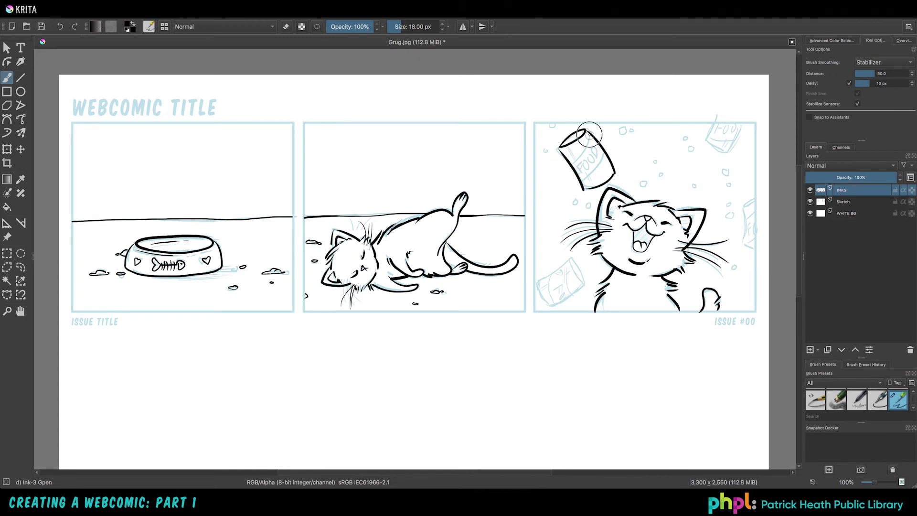
{"action": "left_click_drag", "start_coordinate": [706, 126], "coordinate": [744, 125]}
{"action": "mouse_move", "coordinate": [585, 262]}
{"action": "left_mouse_down"}
{"action": "mouse_move", "coordinate": [535, 300]}
{"action": "mouse_move", "coordinate": [555, 307]}
{"action": "left_mouse_up"}
{"action": "left_click_drag", "start_coordinate": [567, 265], "coordinate": [568, 300]}
{"action": "mouse_move", "coordinate": [742, 206]}
{"action": "left_mouse_down"}
{"action": "mouse_move", "coordinate": [755, 199]}
{"action": "mouse_move", "coordinate": [754, 250]}
{"action": "left_mouse_up"}
- Switch brush smoothing to Weighted, try lettering the label of the large upper can, and undo those strokes
{"action": "left_click", "coordinate": [884, 63]}
{"action": "left_click", "coordinate": [880, 52]}
{"action": "left_click_drag", "start_coordinate": [577, 164], "coordinate": [579, 173]}
{"action": "left_click_drag", "start_coordinate": [592, 149], "coordinate": [594, 158]}
{"action": "key", "text": "ctrl+z"}
{"action": "key", "text": "ctrl+z"}
{"action": "key", "text": "ctrl+z"}
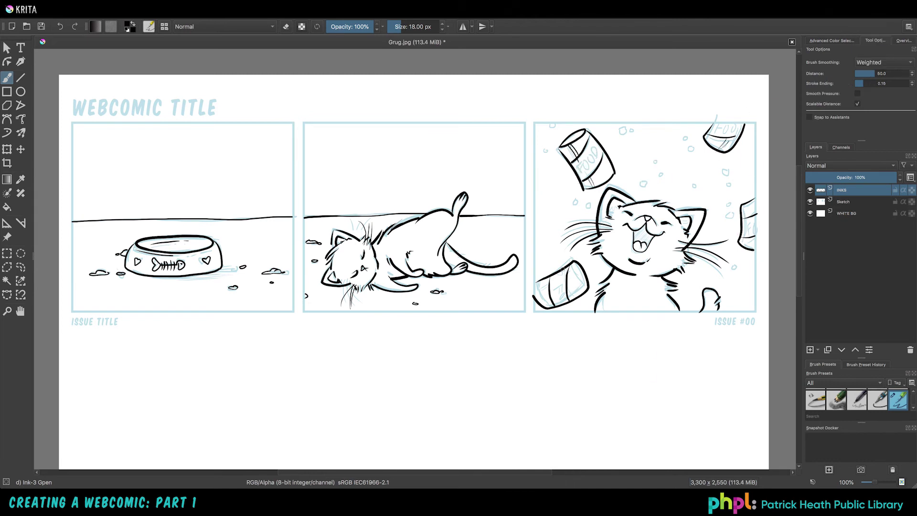
- Ink the label edges and the FOOD lettering on the falling cans in the third panel
{"action": "left_click_drag", "start_coordinate": [538, 301], "coordinate": [550, 298]}
{"action": "left_click_drag", "start_coordinate": [567, 289], "coordinate": [580, 283]}
{"action": "left_click_drag", "start_coordinate": [575, 171], "coordinate": [598, 147]}
{"action": "left_click_drag", "start_coordinate": [715, 137], "coordinate": [743, 124]}
{"action": "left_click_drag", "start_coordinate": [741, 234], "coordinate": [755, 222]}
{"action": "left_click_drag", "start_coordinate": [554, 280], "coordinate": [559, 290]}
{"action": "left_click_drag", "start_coordinate": [555, 293], "coordinate": [563, 303]}
- Ink the falling kibble pieces around the cat throughout the third panel and check the inks by toggling the Sketch layer
{"action": "left_click_drag", "start_coordinate": [573, 201], "coordinate": [576, 203]}
{"action": "left_click_drag", "start_coordinate": [643, 182], "coordinate": [646, 185]}
{"action": "left_click_drag", "start_coordinate": [662, 257], "coordinate": [664, 260]}
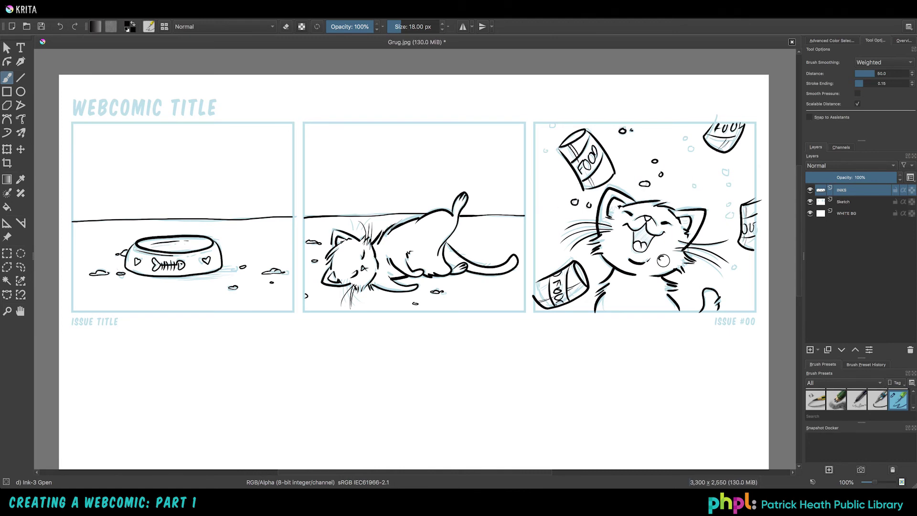
{"action": "left_click_drag", "start_coordinate": [694, 184], "coordinate": [696, 187]}
{"action": "left_click_drag", "start_coordinate": [684, 137], "coordinate": [730, 186]}
{"action": "left_click_drag", "start_coordinate": [751, 158], "coordinate": [753, 162]}
{"action": "left_click_drag", "start_coordinate": [738, 269], "coordinate": [741, 271]}
{"action": "left_click_drag", "start_coordinate": [618, 298], "coordinate": [621, 301]}
{"action": "left_click_drag", "start_coordinate": [538, 218], "coordinate": [538, 224]}
{"action": "left_click_drag", "start_coordinate": [723, 215], "coordinate": [726, 218]}
{"action": "left_click", "coordinate": [810, 203]}
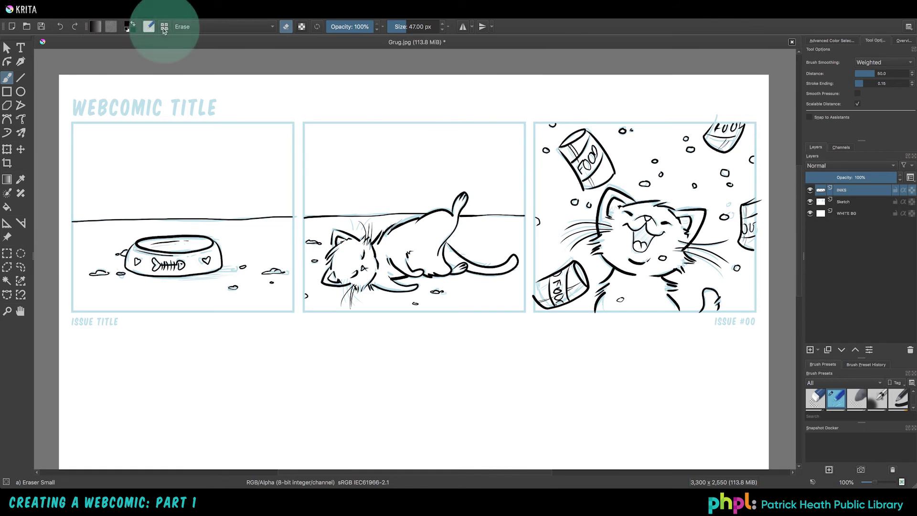
- Select the Eraser Circle brush preset and reduce its size to 26 px
{"action": "left_click", "coordinate": [164, 28]}
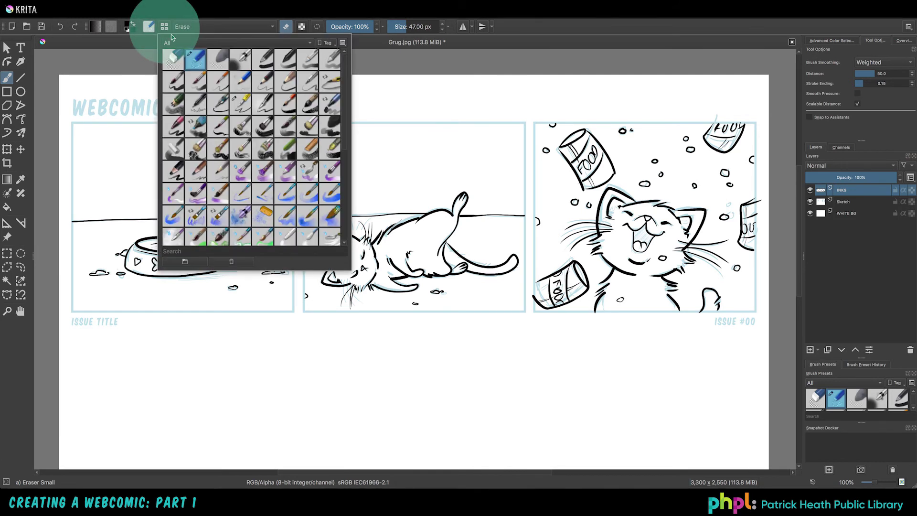
{"action": "left_click", "coordinate": [176, 65]}
{"action": "left_click", "coordinate": [661, 117]}
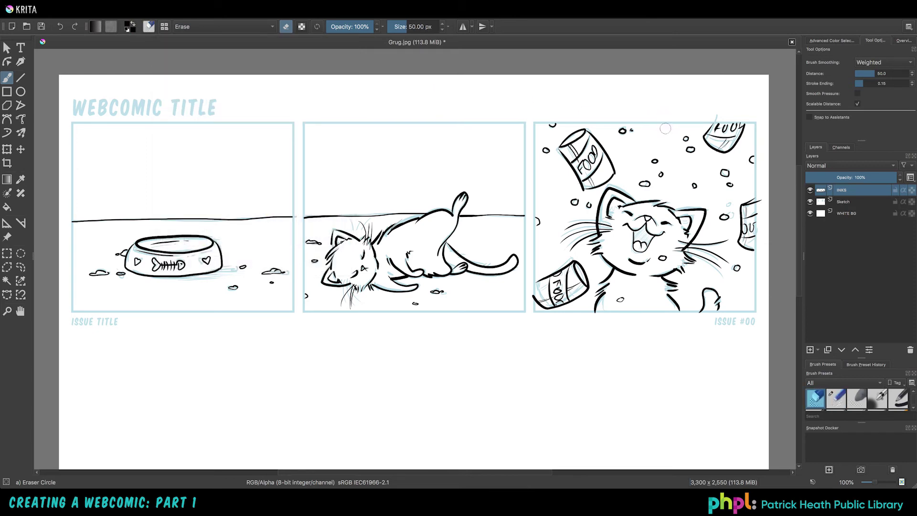
{"action": "key", "text": "bracketleft"}
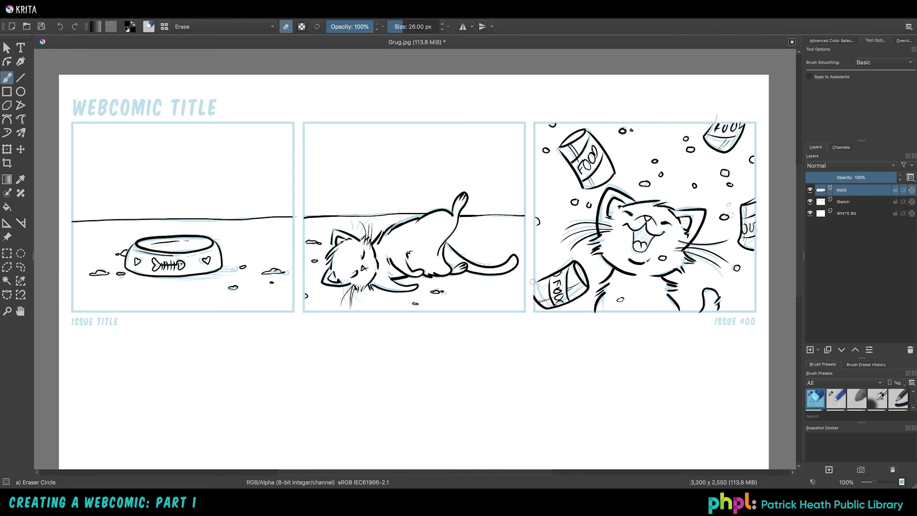
- Hide the Sketch layer to check the inks on their own, and show it again
{"action": "left_click", "coordinate": [809, 202]}
{"action": "mouse_move", "coordinate": [817, 206]}
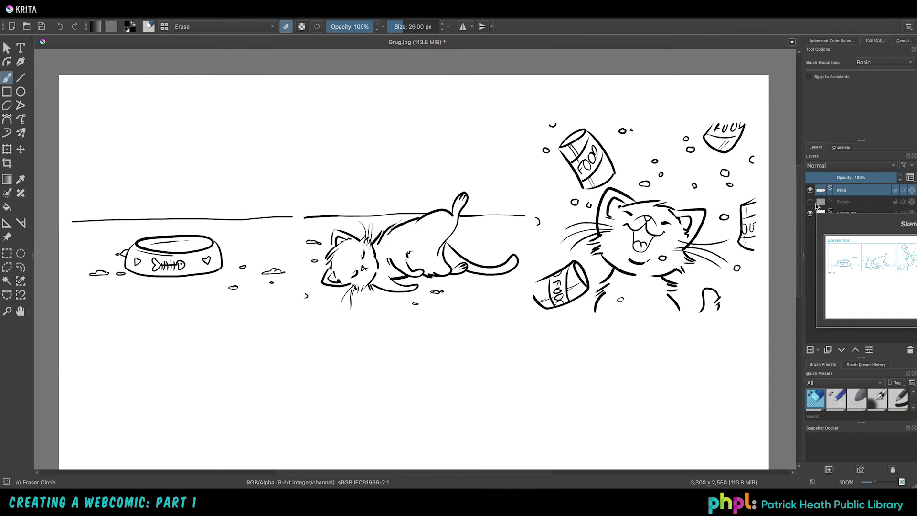
{"action": "left_click", "coordinate": [810, 203]}
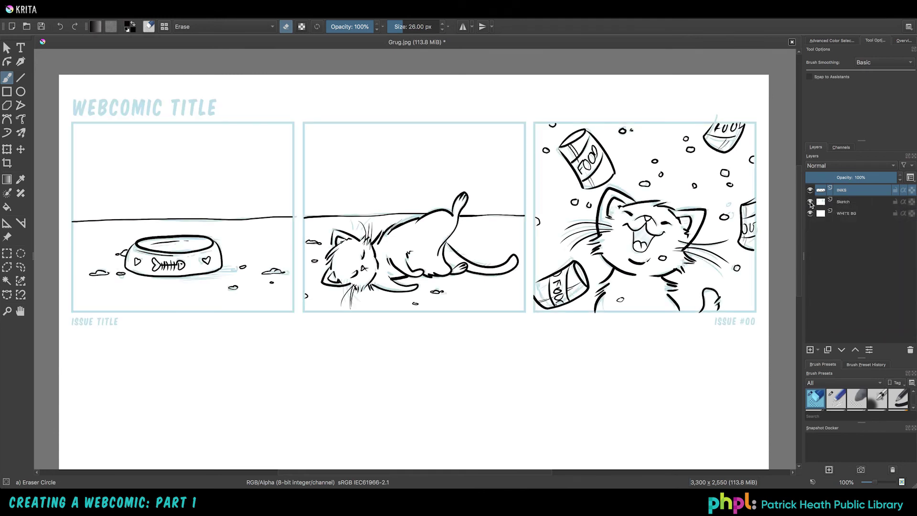
- Add a new paint layer above INKS and select the Ink-3 Gpen brush preset
{"action": "left_click", "coordinate": [810, 350]}
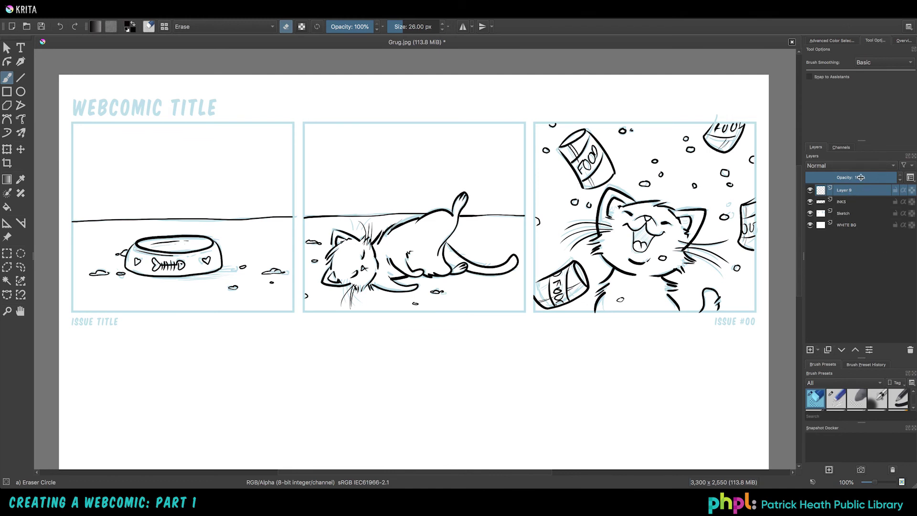
{"action": "left_click", "coordinate": [163, 27]}
{"action": "left_click", "coordinate": [245, 108]}
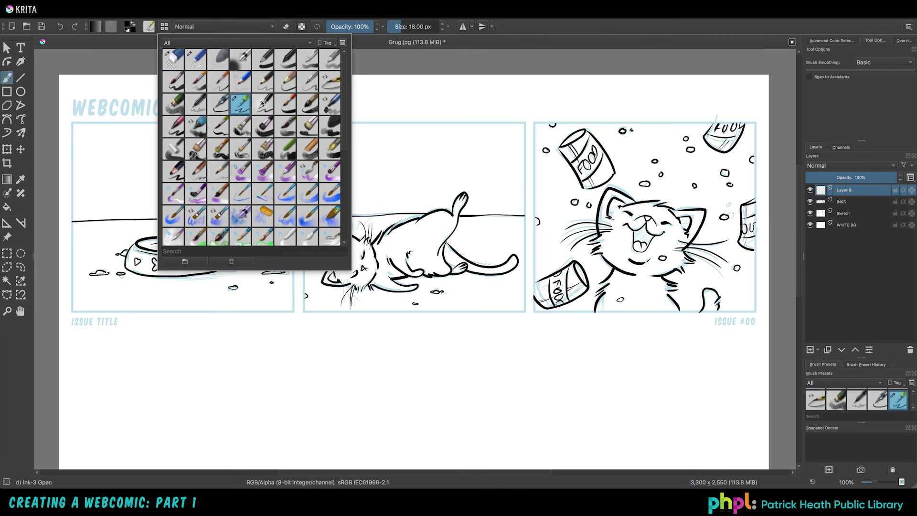
{"action": "left_click", "coordinate": [461, 58]}
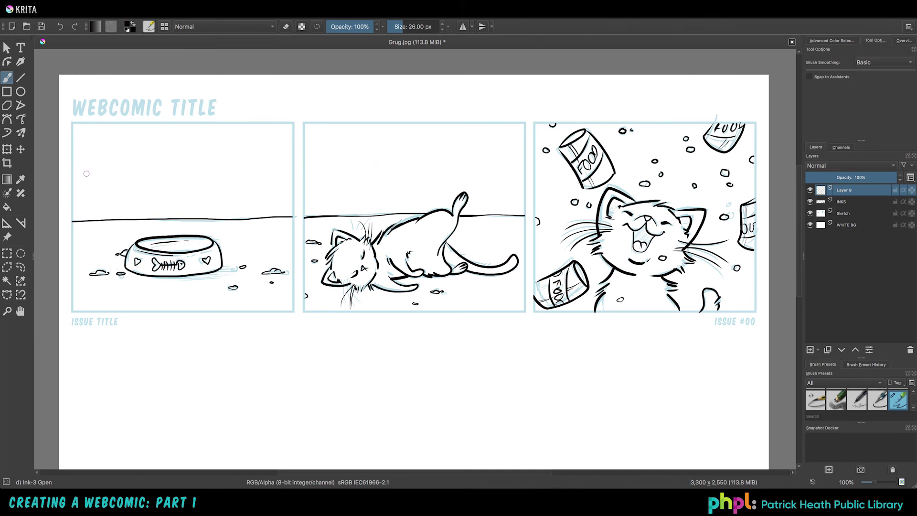
- Set brush smoothing to Stabilizer with a 20 px delay and ink the first panel's border with a 26 px brush
{"action": "left_click", "coordinate": [874, 65]}
{"action": "left_click", "coordinate": [870, 83]}
{"action": "mouse_move", "coordinate": [74, 123]}
{"action": "left_mouse_down"}
{"action": "mouse_move", "coordinate": [290, 124]}
{"action": "mouse_move", "coordinate": [293, 312]}
{"action": "left_mouse_up"}
{"action": "left_click_drag", "start_coordinate": [72, 311], "coordinate": [295, 312]}
{"action": "left_click_drag", "start_coordinate": [72, 123], "coordinate": [74, 313]}
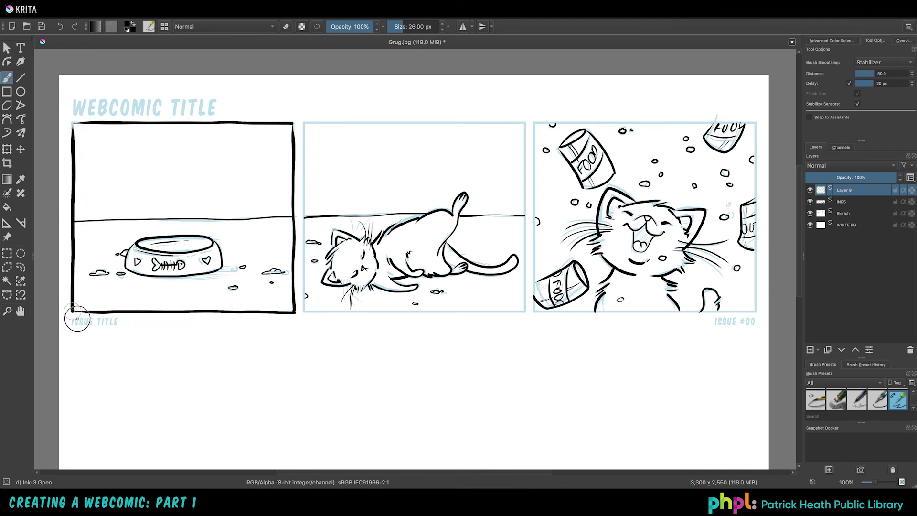
- Reduce the brush size to 22 px and ink the borders of the second and third panels
{"action": "key", "text": "bracketleft"}
{"action": "mouse_move", "coordinate": [478, 122]}
{"action": "left_mouse_down"}
{"action": "mouse_move", "coordinate": [529, 122]}
{"action": "mouse_move", "coordinate": [524, 314]}
{"action": "left_mouse_up"}
{"action": "left_click_drag", "start_coordinate": [304, 311], "coordinate": [526, 312]}
{"action": "left_click_drag", "start_coordinate": [304, 124], "coordinate": [304, 313]}
{"action": "left_click_drag", "start_coordinate": [478, 122], "coordinate": [304, 122]}
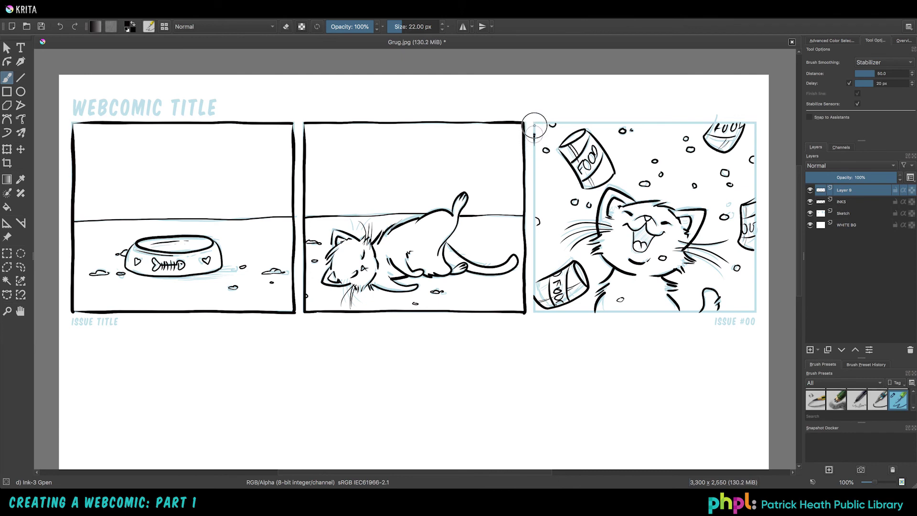
{"action": "mouse_move", "coordinate": [533, 122]}
{"action": "left_mouse_down"}
{"action": "mouse_move", "coordinate": [759, 120]}
{"action": "mouse_move", "coordinate": [756, 311]}
{"action": "left_mouse_up"}
{"action": "left_click_drag", "start_coordinate": [533, 312], "coordinate": [756, 311]}
{"action": "left_click_drag", "start_coordinate": [534, 123], "coordinate": [533, 313]}
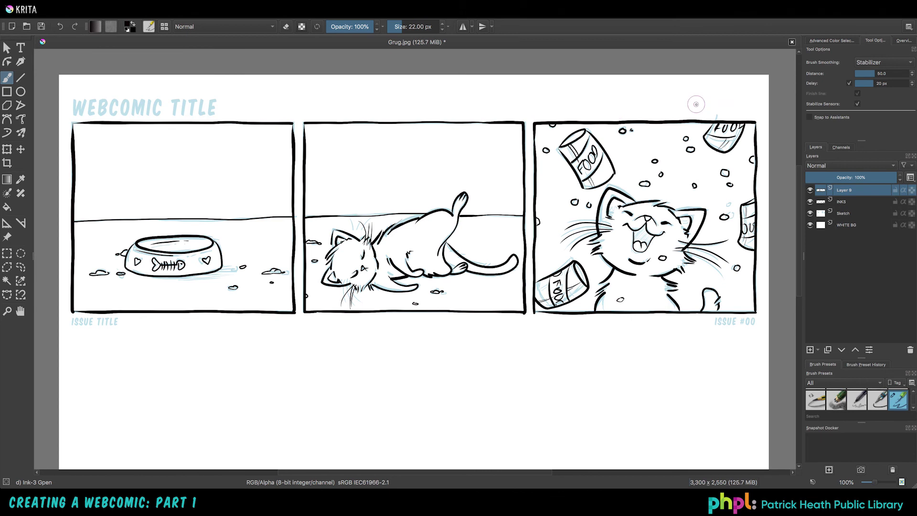
- Hide the Sketch layer and merge the panel-border layer down into INKS
{"action": "left_click", "coordinate": [810, 213]}
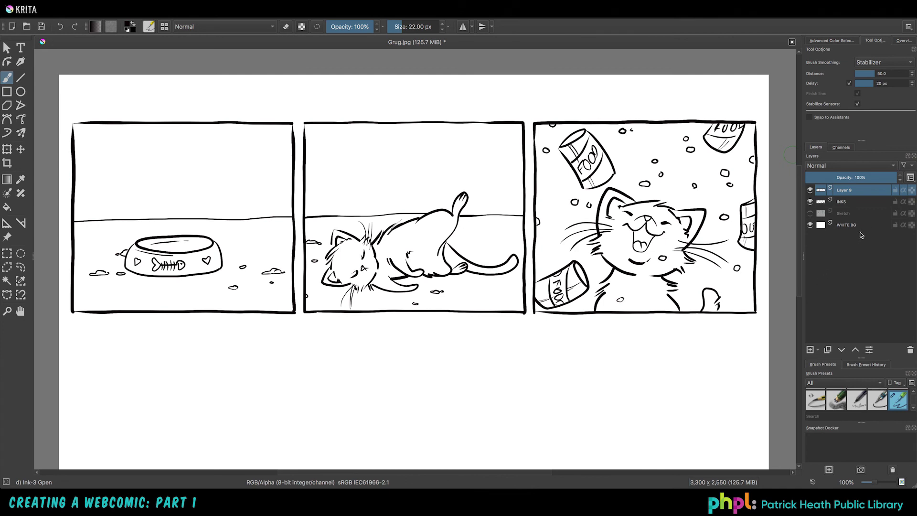
{"action": "key", "text": "shift+Delete"}
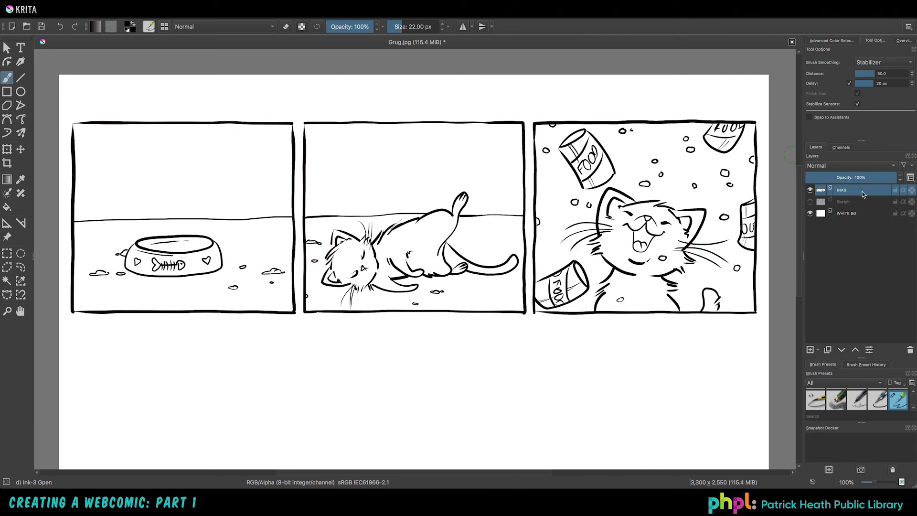
- Switch brush smoothing to Weighted and touch up the third panel's upper corner and the bowl's rim
{"action": "left_click", "coordinate": [877, 65]}
{"action": "left_click", "coordinate": [870, 52]}
{"action": "left_click_drag", "start_coordinate": [754, 123], "coordinate": [756, 125]}
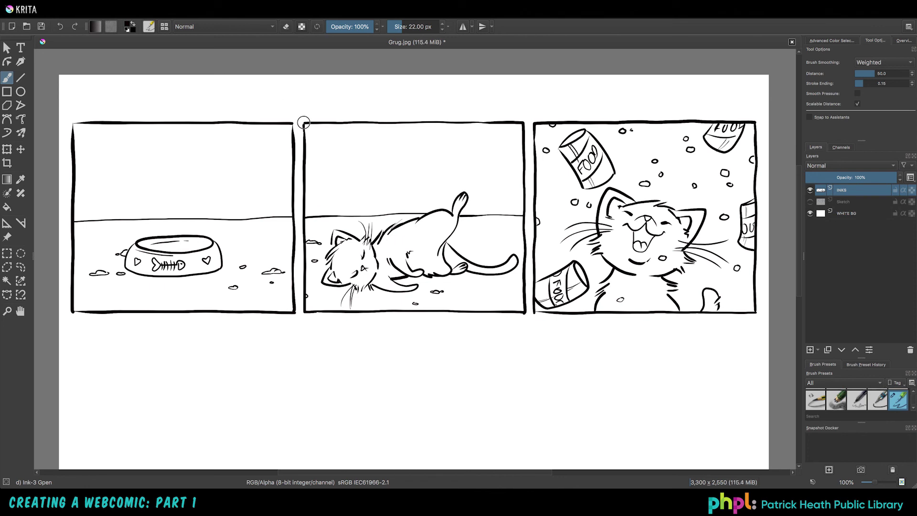
{"action": "left_click_drag", "start_coordinate": [134, 243], "coordinate": [138, 240]}
- Thin the lying cat's tail line with the eraser and add fur strokes to the tail and the third-panel cat's chest
{"action": "key", "text": "e"}
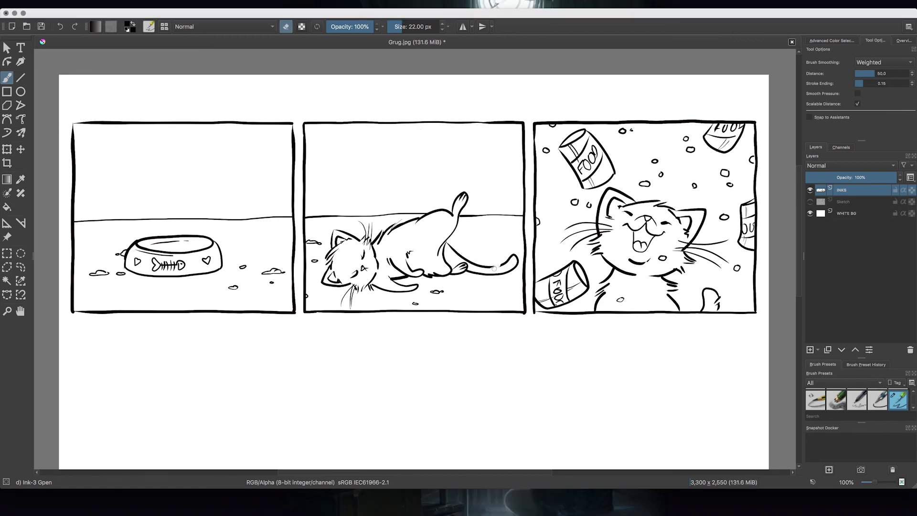
{"action": "key", "text": "e"}
{"action": "left_click_drag", "start_coordinate": [449, 248], "coordinate": [465, 254]}
{"action": "left_click_drag", "start_coordinate": [496, 267], "coordinate": [514, 264]}
{"action": "left_click_drag", "start_coordinate": [600, 286], "coordinate": [609, 281]}
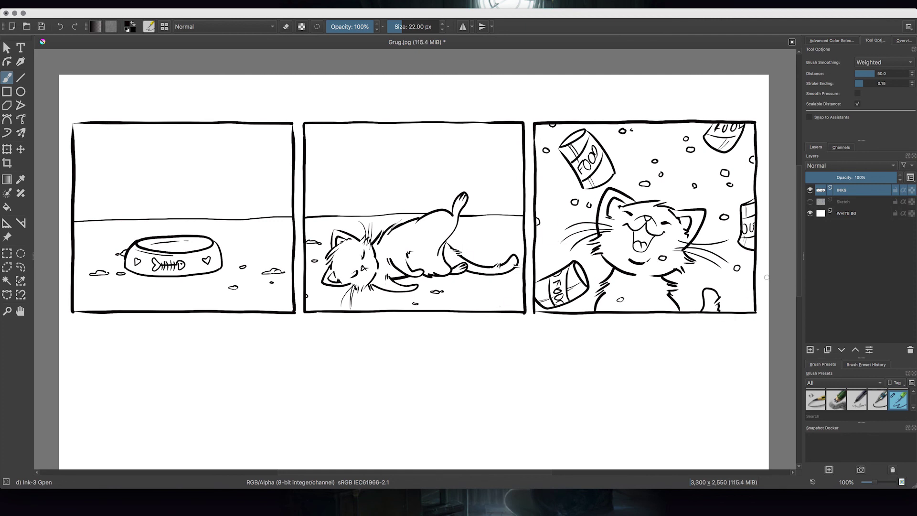